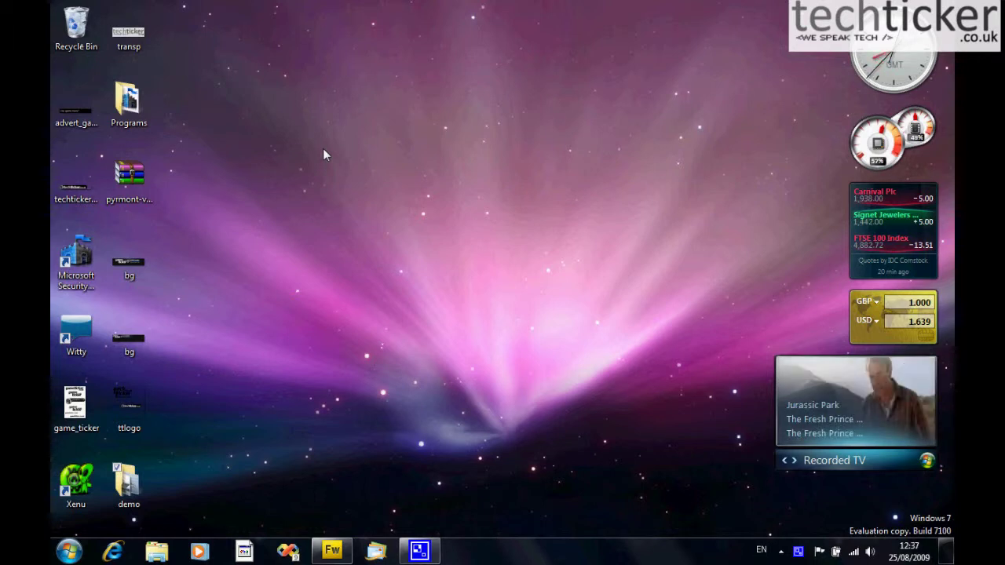
- Open the Windows 7 Start menu with the Windows key
{"action": "key", "text": "super"}
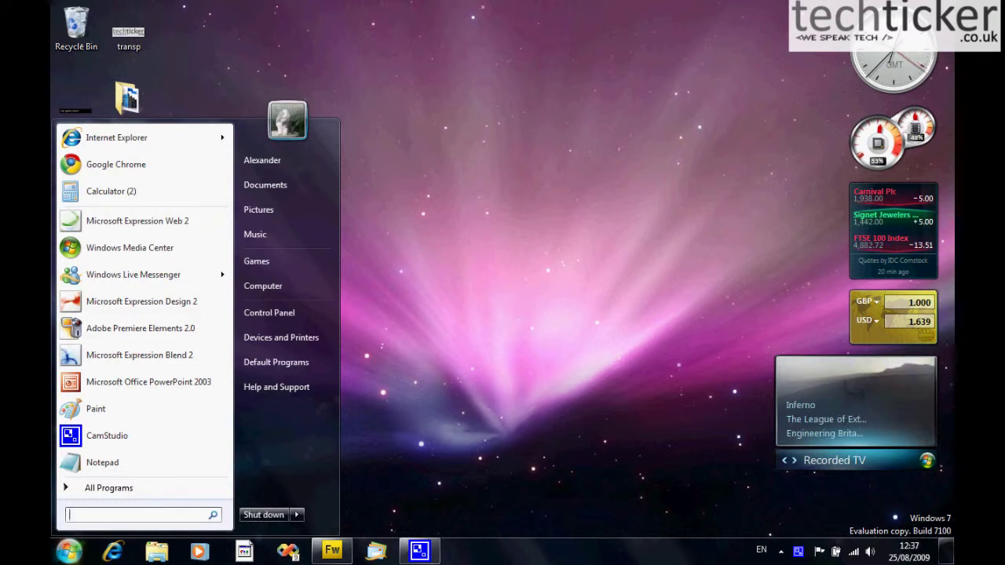
- Launch Windows Live Movie Maker Beta from a Start search and snap it to the right half
{"action": "type", "text": "Windows"}
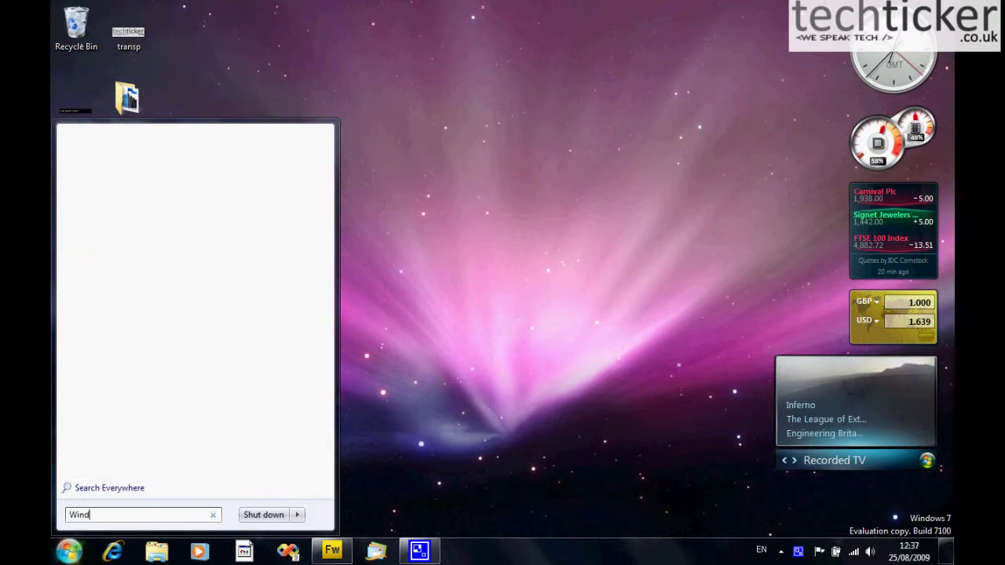
{"action": "type", "text": " Live Mak"}
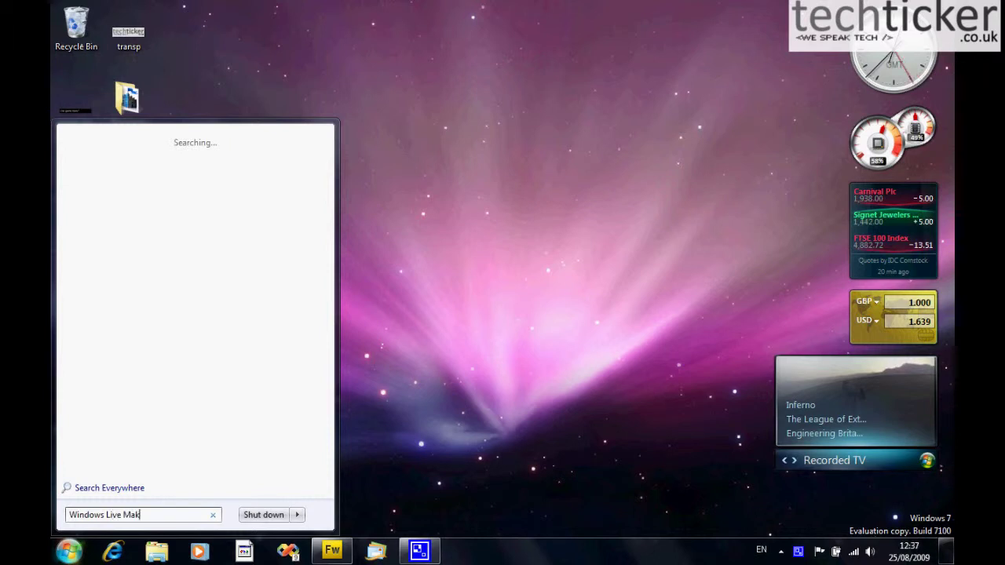
{"action": "type", "text": "er"}
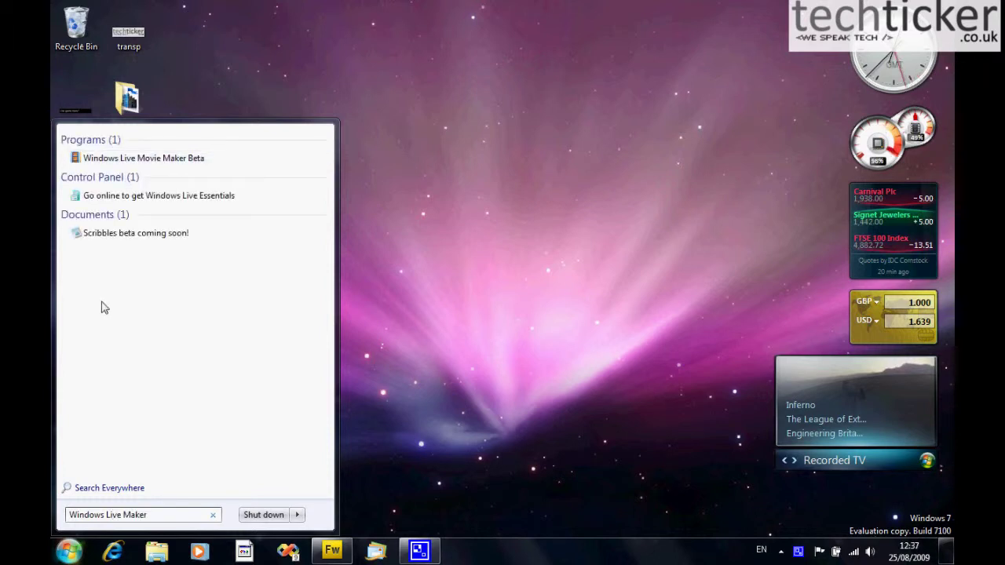
{"action": "left_click", "coordinate": [169, 159]}
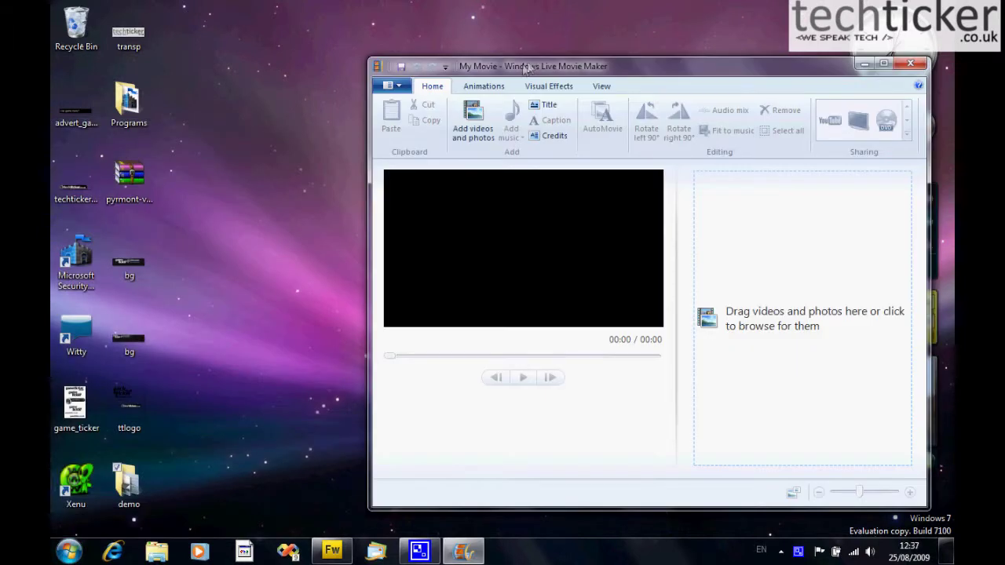
{"action": "left_click_drag", "start_coordinate": [527, 61], "coordinate": [507, 34]}
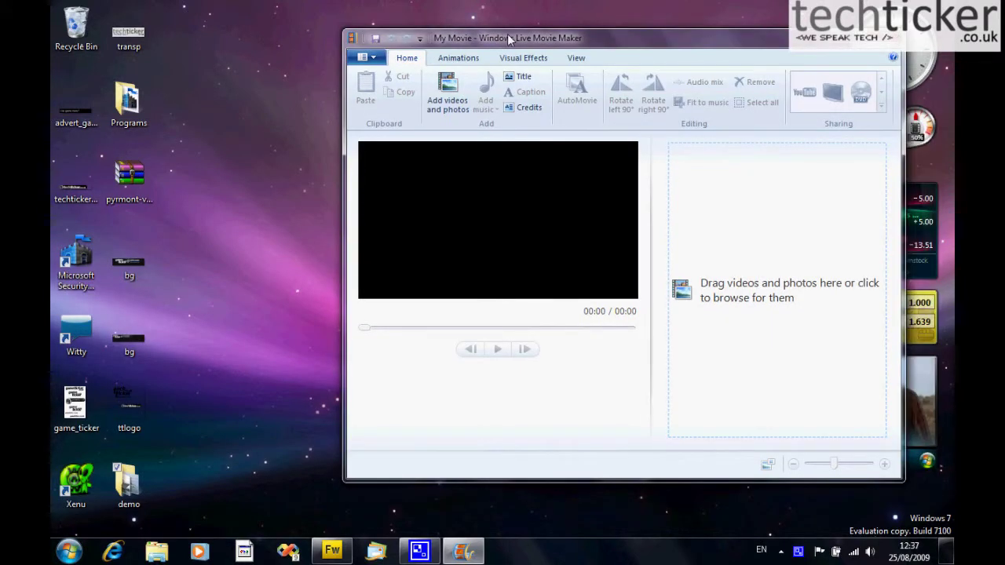
{"action": "key", "text": "super+Right"}
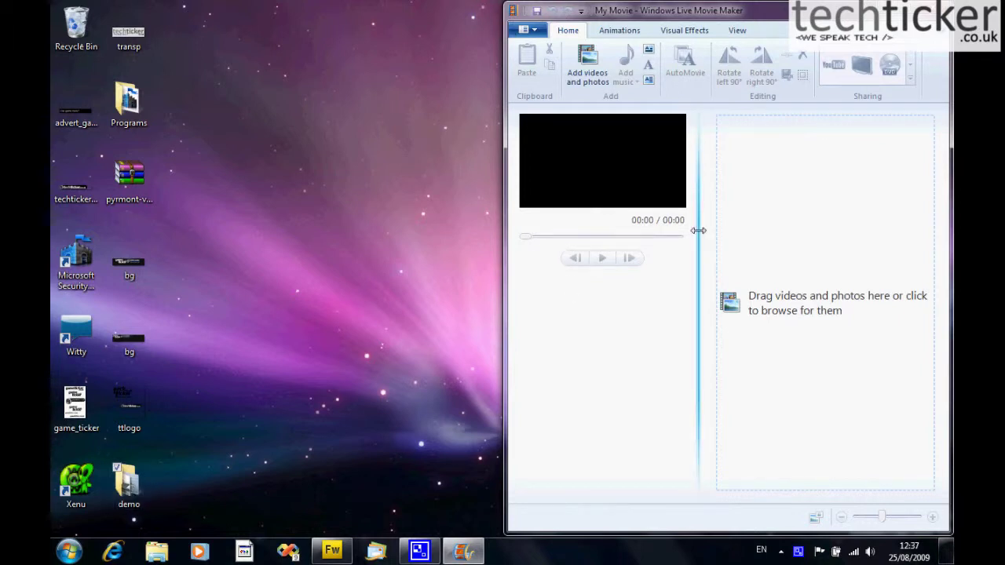
- Open the demo folder, snap it left, and drag all ten photos into the storyboard
{"action": "double_click", "coordinate": [132, 478]}
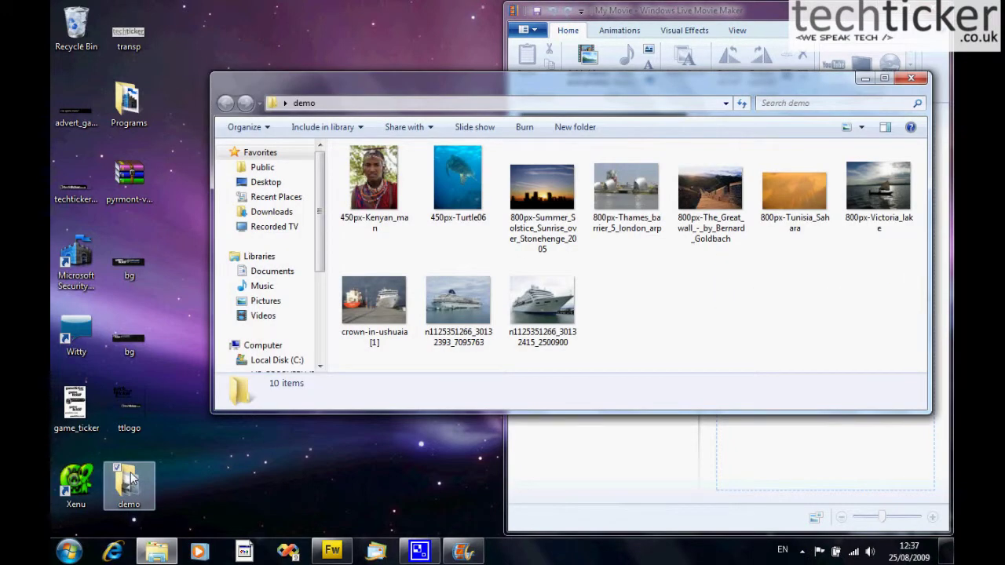
{"action": "key", "text": "super+Left"}
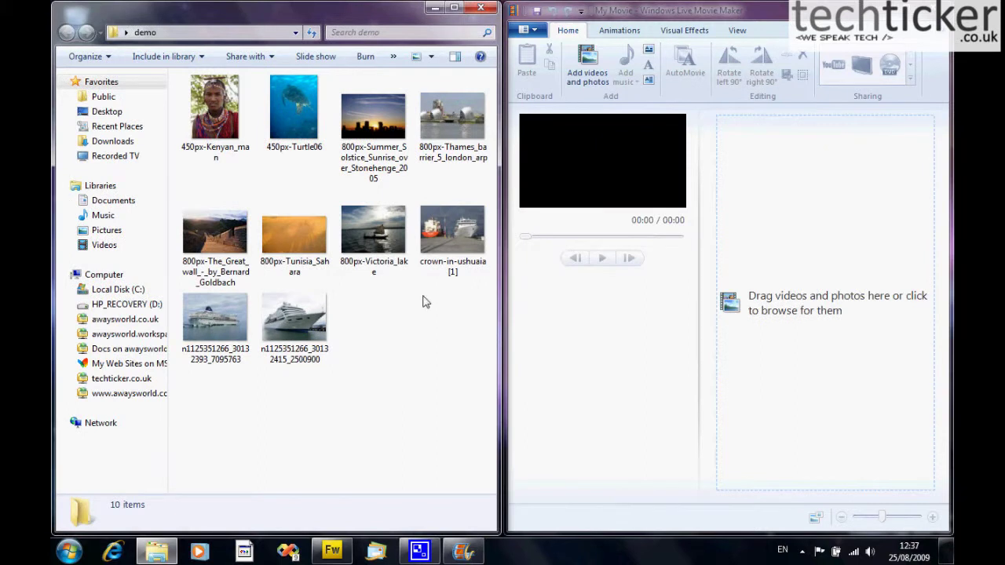
{"action": "mouse_move", "coordinate": [422, 301]}
{"action": "left_mouse_down"}
{"action": "mouse_move", "coordinate": [223, 110]}
{"action": "mouse_move", "coordinate": [788, 226]}
{"action": "left_mouse_up"}
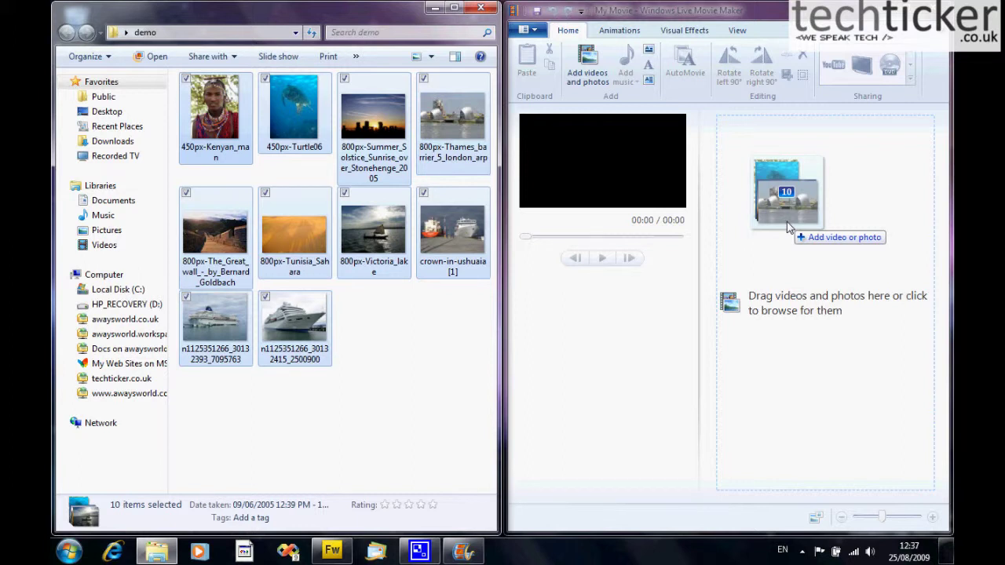
{"action": "left_click_drag", "start_coordinate": [788, 226], "coordinate": [788, 229]}
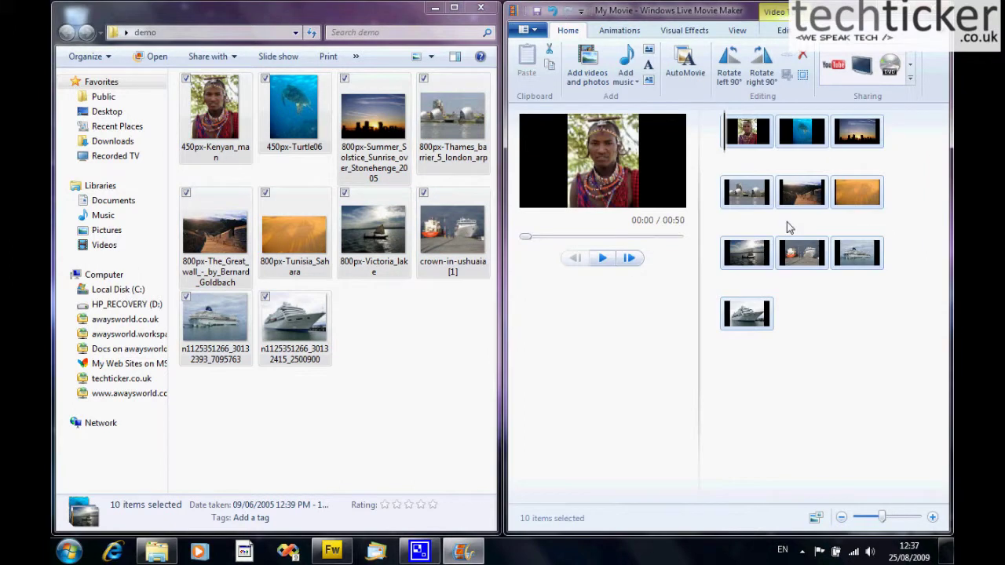
- Close the demo folder window, then play and pause the slideshow's first three seconds
{"action": "left_click", "coordinate": [480, 8]}
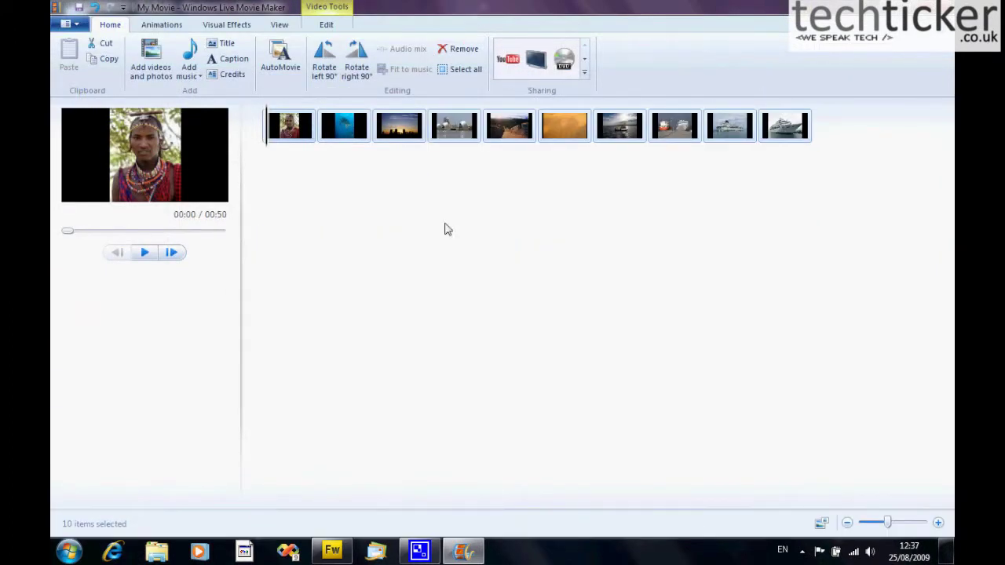
{"action": "left_click", "coordinate": [144, 253]}
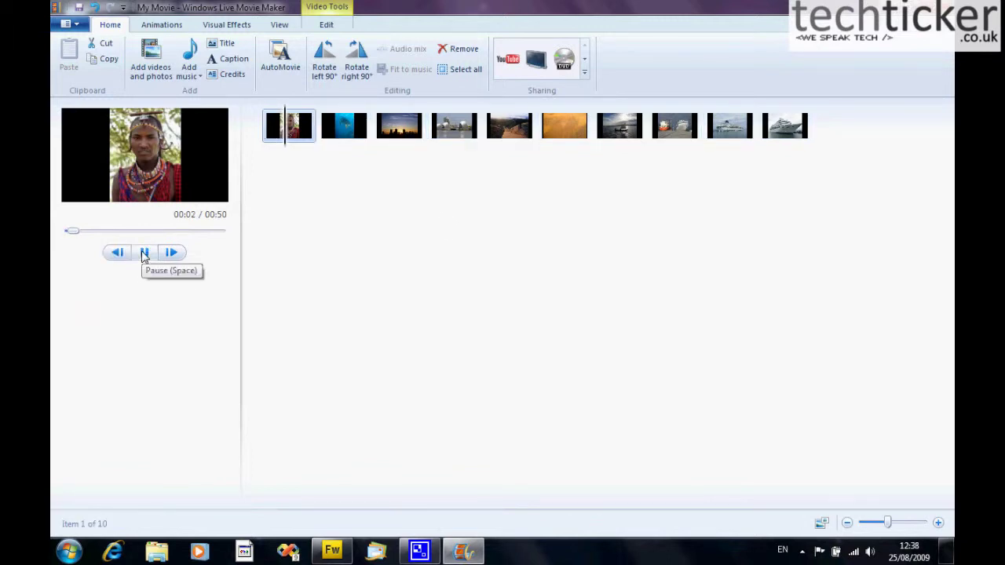
{"action": "left_click", "coordinate": [145, 253]}
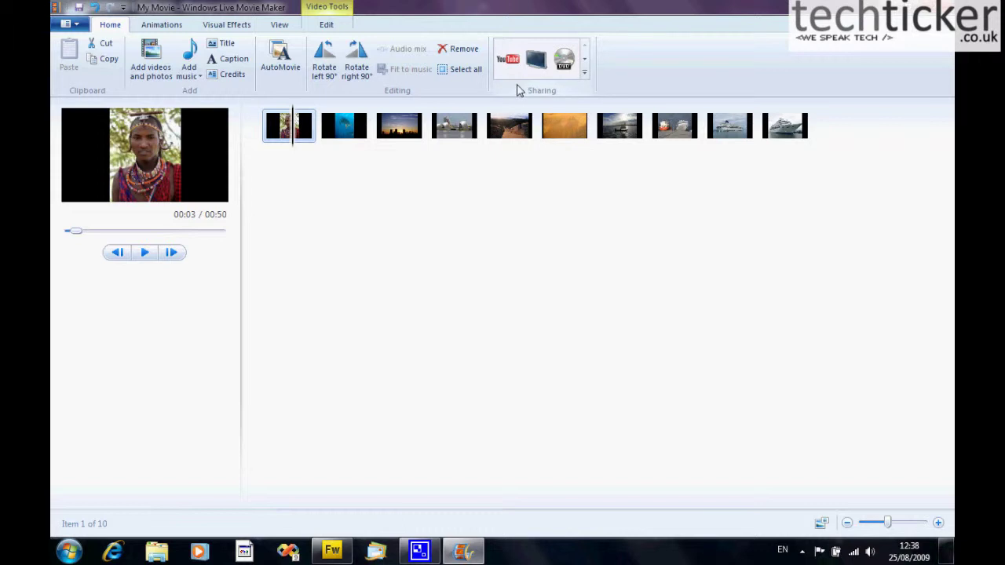
- Scrub the playhead across the clips to confirm each photo lasts five seconds, then show Visual Effects
{"action": "left_click", "coordinate": [327, 24]}
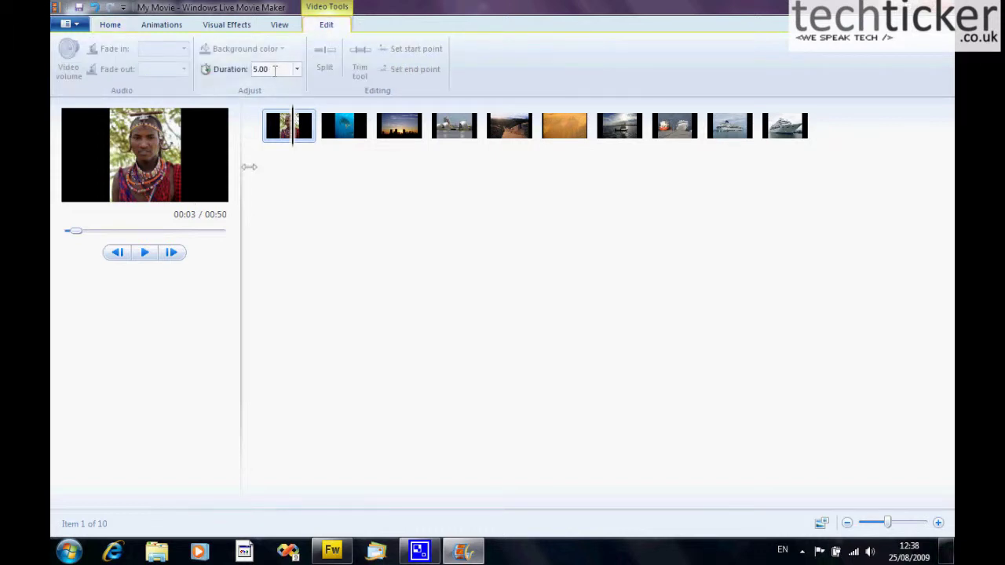
{"action": "left_click", "coordinate": [288, 140]}
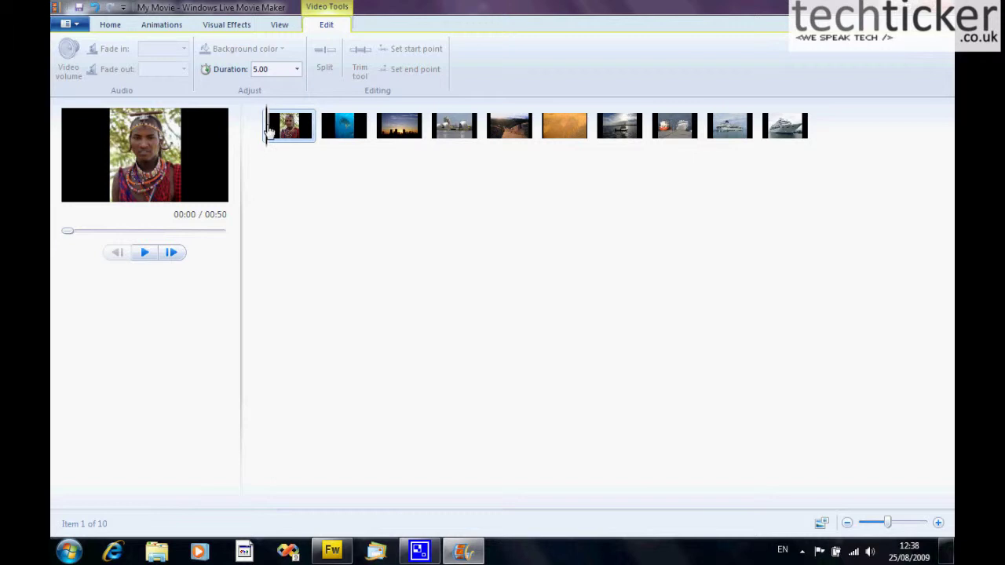
{"action": "left_click_drag", "start_coordinate": [268, 132], "coordinate": [358, 132]}
{"action": "left_click", "coordinate": [533, 130]}
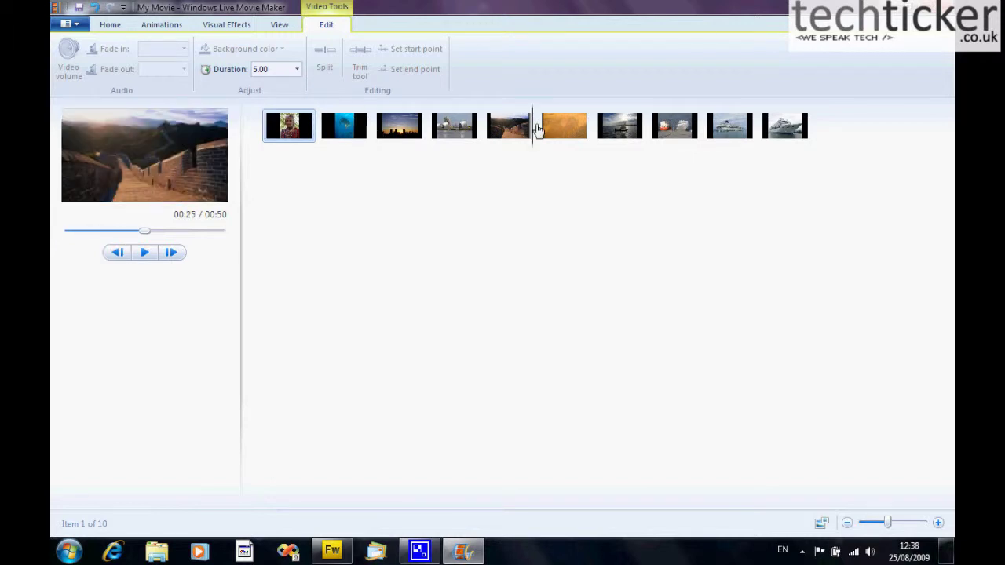
{"action": "mouse_move", "coordinate": [537, 130]}
{"action": "left_mouse_down"}
{"action": "mouse_move", "coordinate": [795, 135]}
{"action": "mouse_move", "coordinate": [311, 151]}
{"action": "mouse_move", "coordinate": [764, 170]}
{"action": "left_mouse_up"}
{"action": "left_click", "coordinate": [642, 126]}
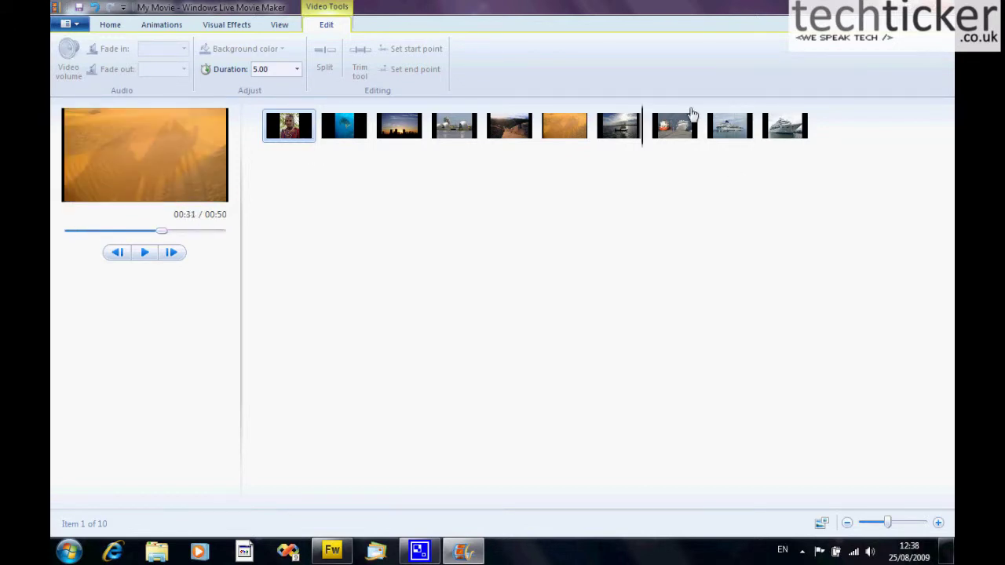
{"action": "left_click", "coordinate": [741, 129]}
{"action": "left_click", "coordinate": [322, 129]}
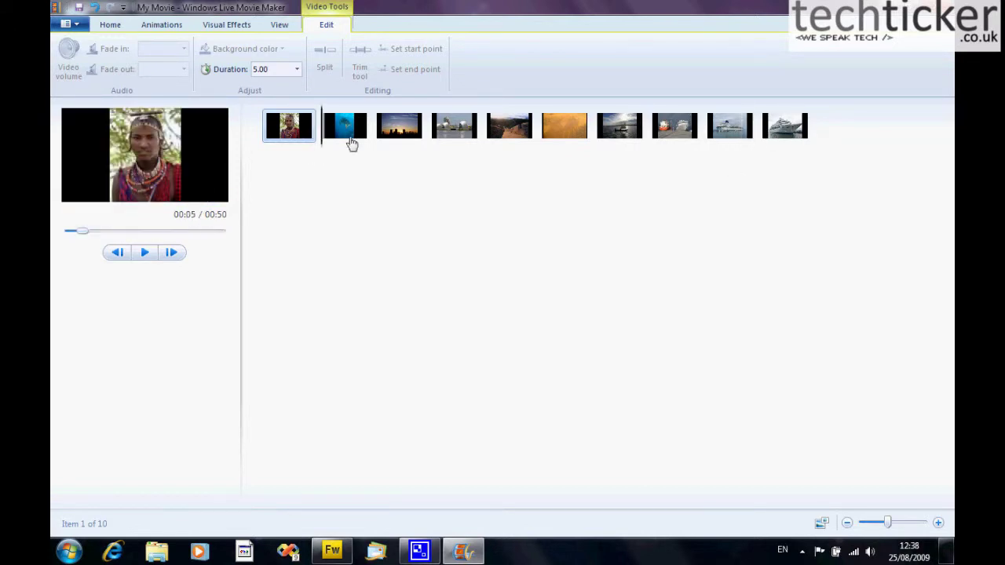
{"action": "left_click", "coordinate": [246, 104]}
{"action": "left_click", "coordinate": [220, 24]}
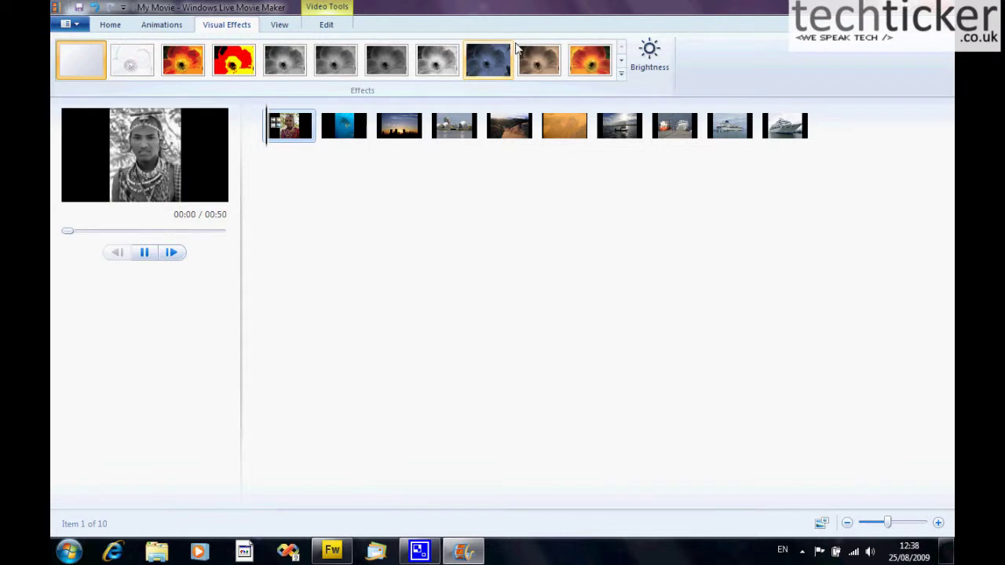
- Apply the Warp effect to the turtle photo, the second clip
{"action": "left_click", "coordinate": [621, 62]}
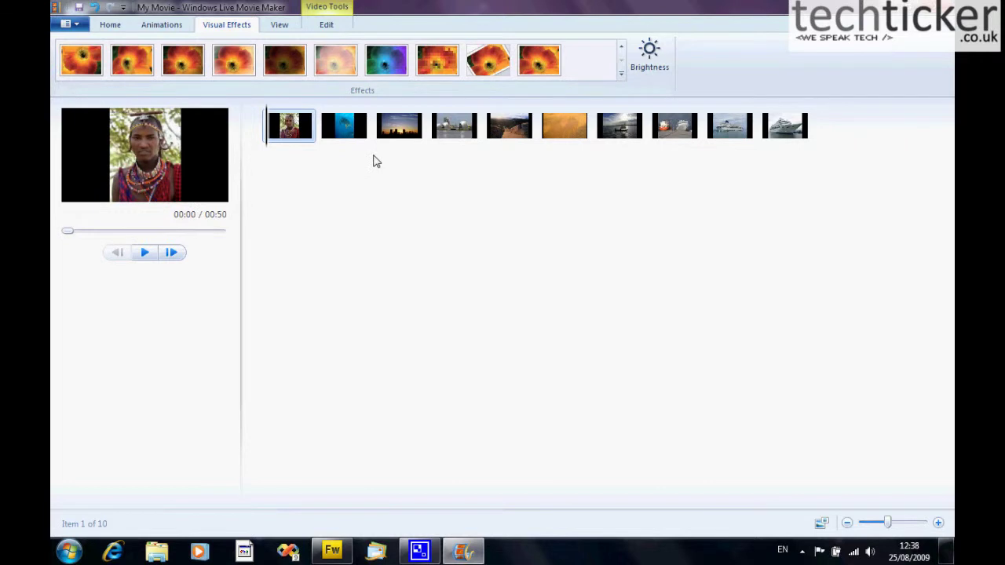
{"action": "left_click", "coordinate": [344, 125]}
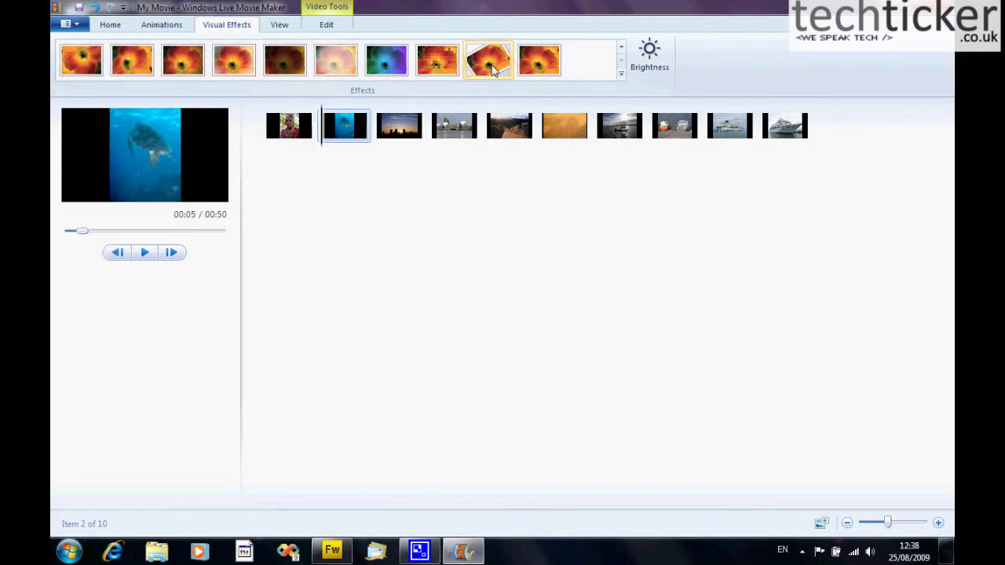
{"action": "left_click", "coordinate": [538, 73]}
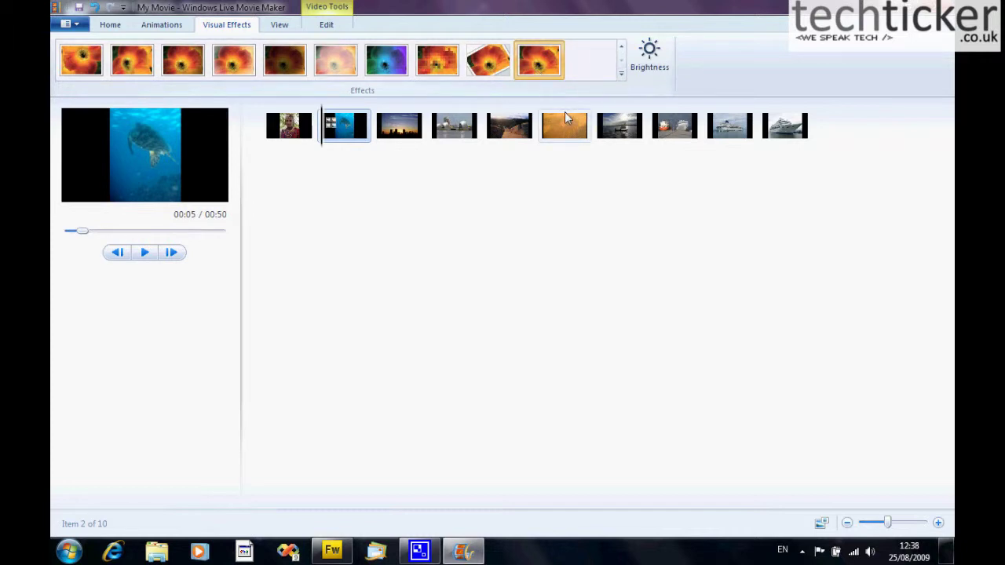
- Lower the seventh clip's sailboat photo brightness slightly with the Brightness slider
{"action": "left_click", "coordinate": [620, 119]}
{"action": "left_click", "coordinate": [649, 68]}
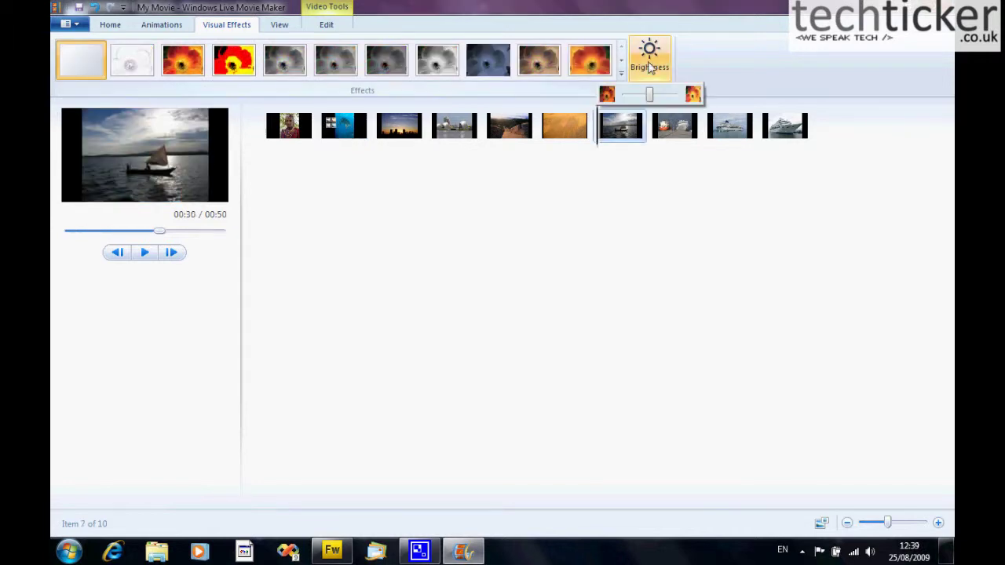
{"action": "left_click_drag", "start_coordinate": [649, 95], "coordinate": [675, 105]}
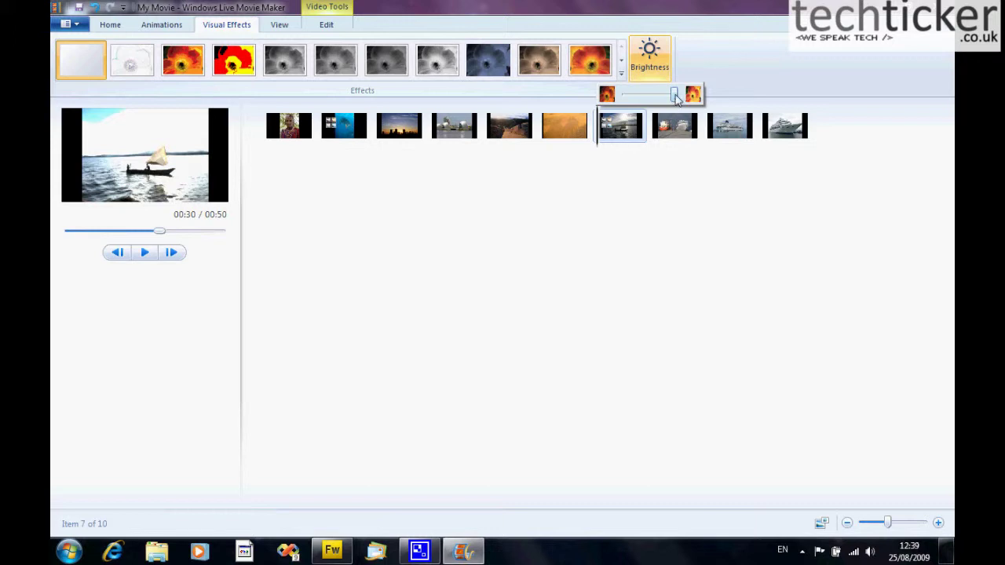
{"action": "mouse_move", "coordinate": [677, 97]}
{"action": "left_mouse_down"}
{"action": "mouse_move", "coordinate": [643, 109]}
{"action": "mouse_move", "coordinate": [660, 109]}
{"action": "left_mouse_up"}
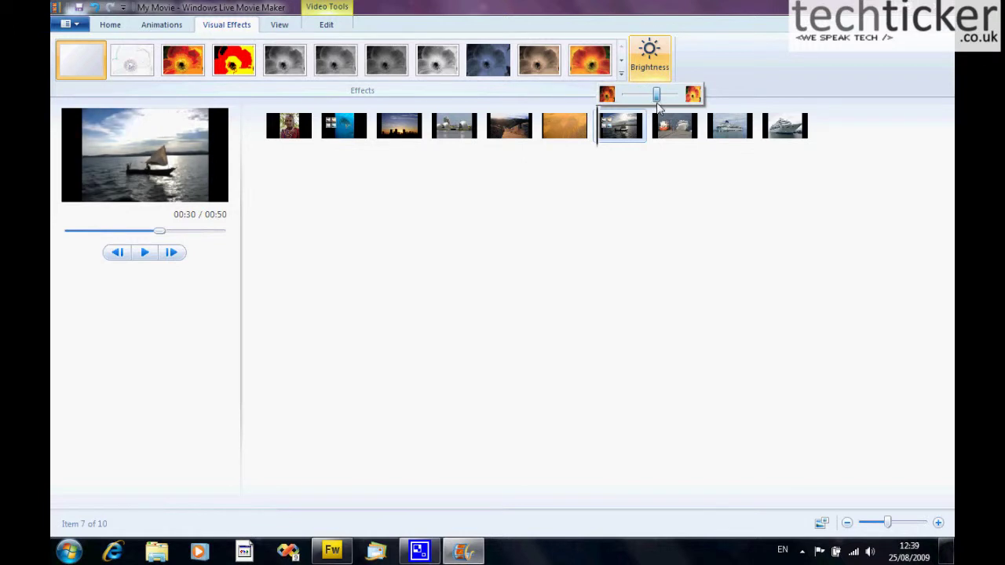
{"action": "left_click", "coordinate": [131, 60]}
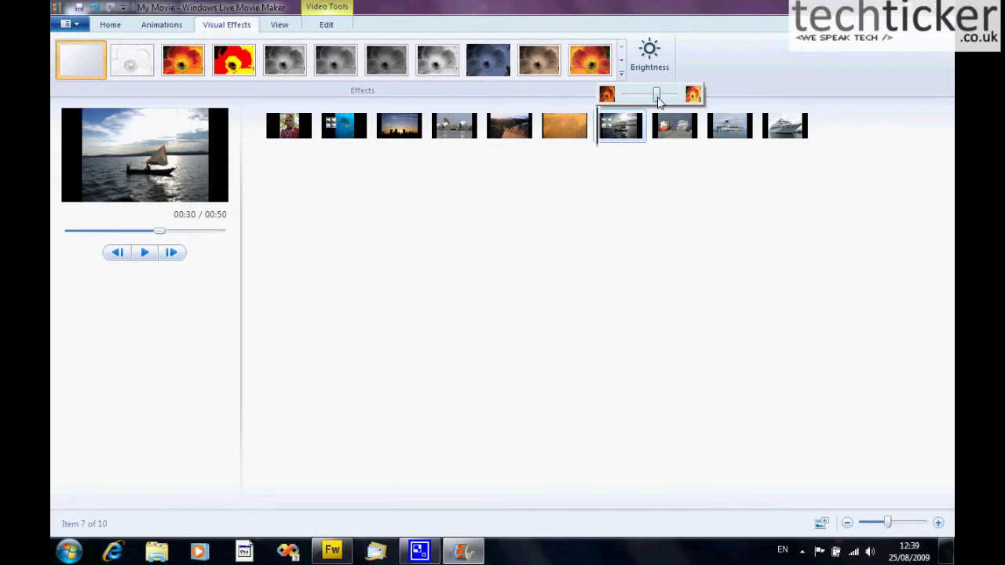
{"action": "left_click_drag", "start_coordinate": [657, 94], "coordinate": [653, 97]}
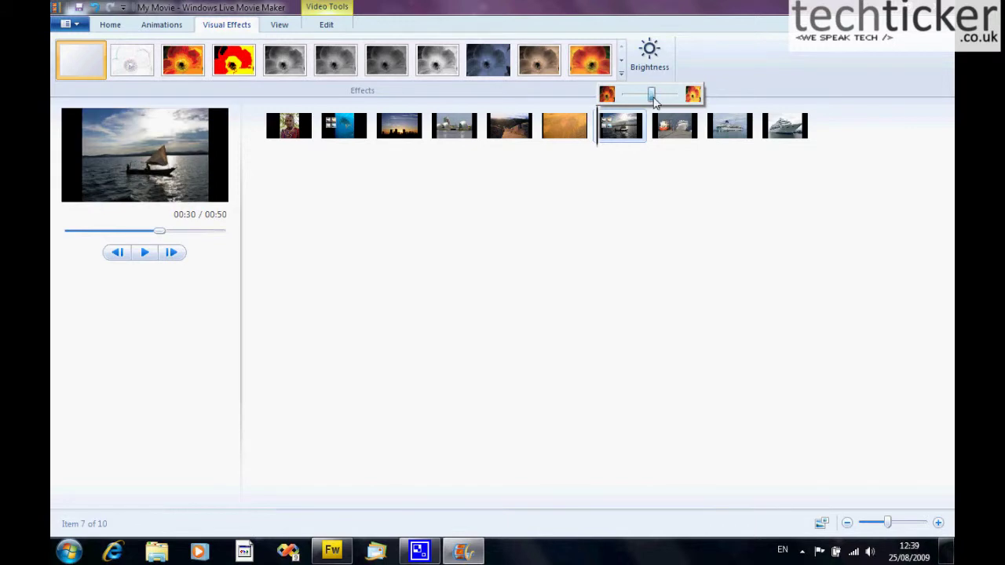
{"action": "left_click", "coordinate": [637, 67]}
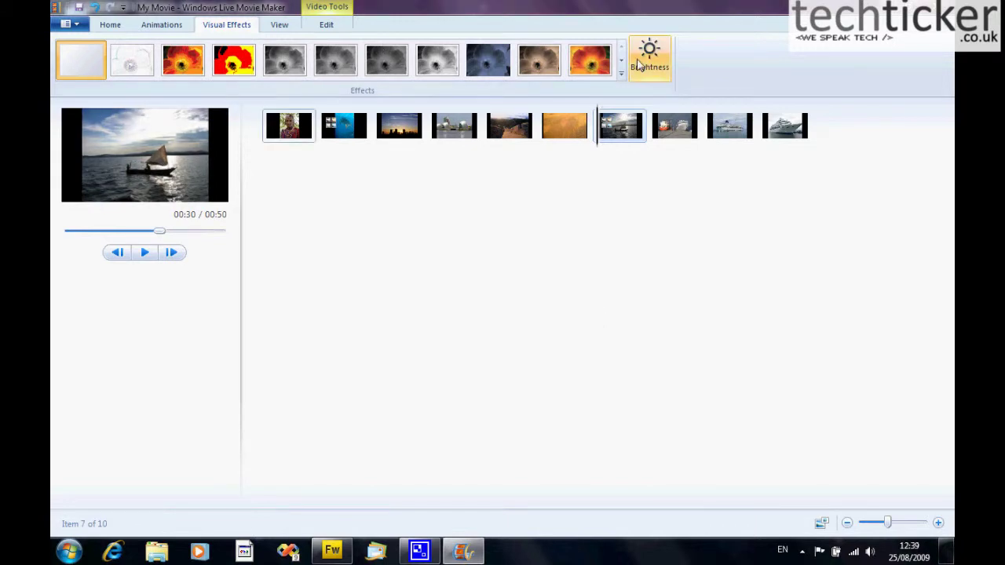
- Pause the preview and switch to the Animations tab's transitions and pan-and-zoom options
{"action": "left_click", "coordinate": [620, 62]}
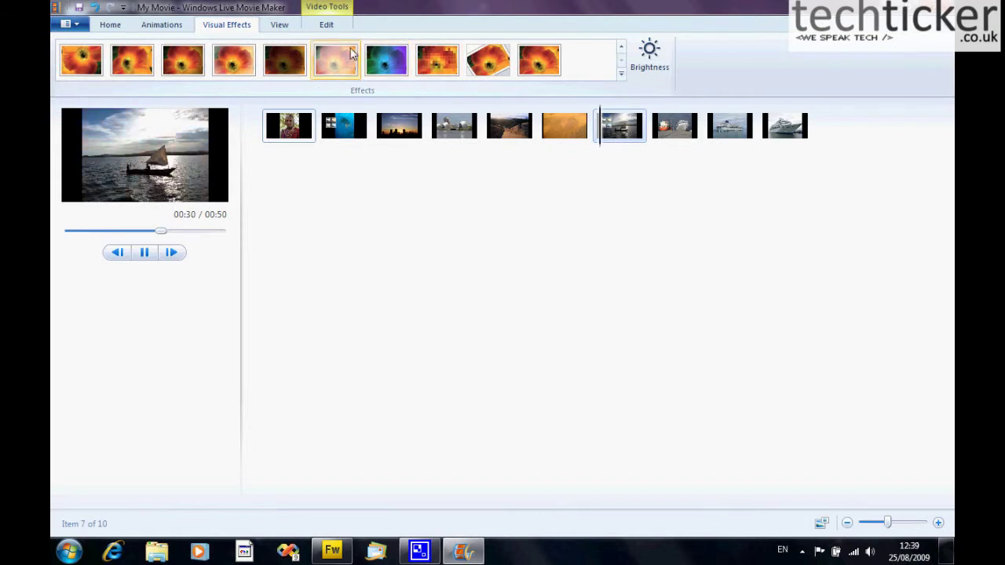
{"action": "key", "text": "space"}
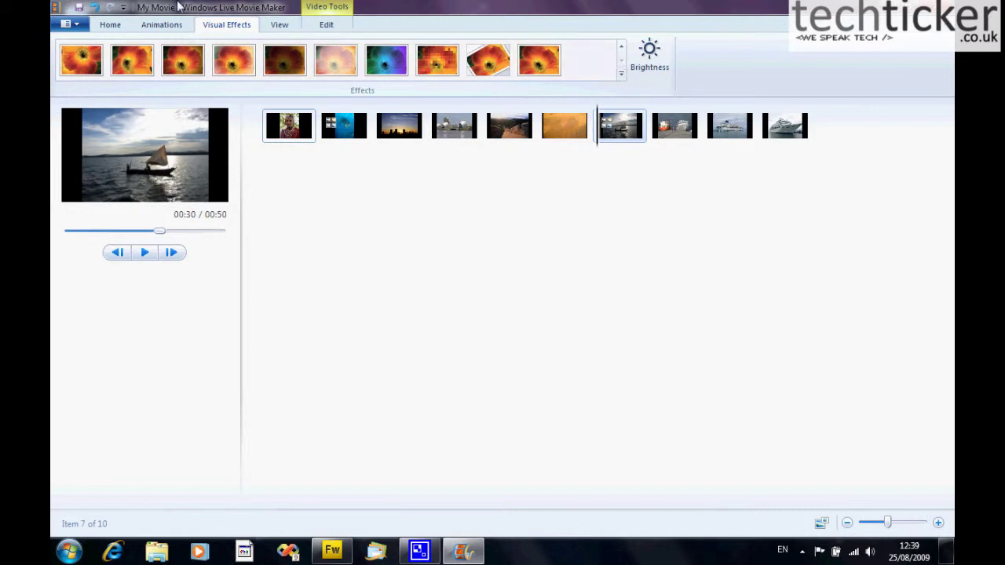
{"action": "left_click", "coordinate": [161, 24]}
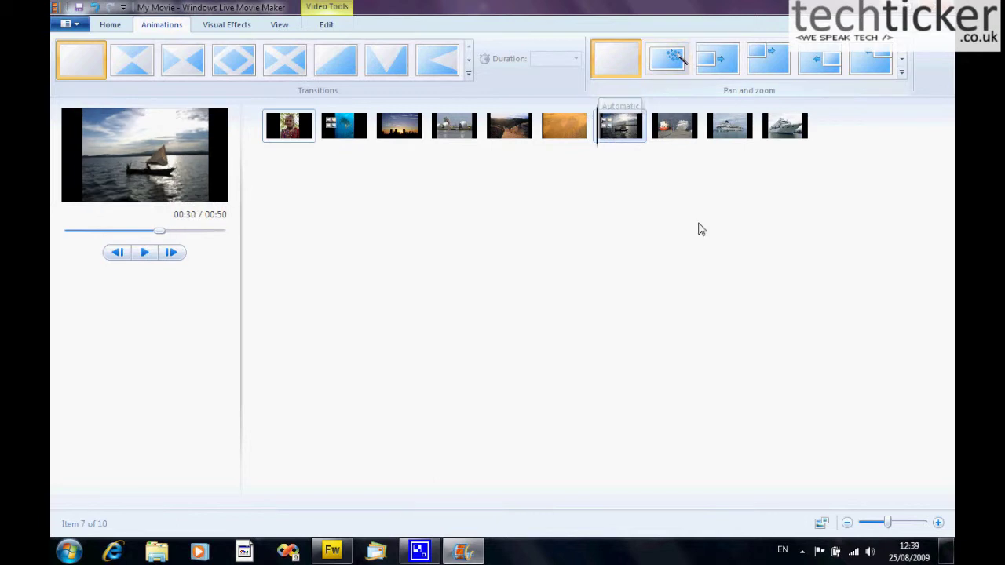
- Add pan-and-zoom motion to the sunset and Great Wall clips, then replay from the start
{"action": "left_click", "coordinate": [345, 135]}
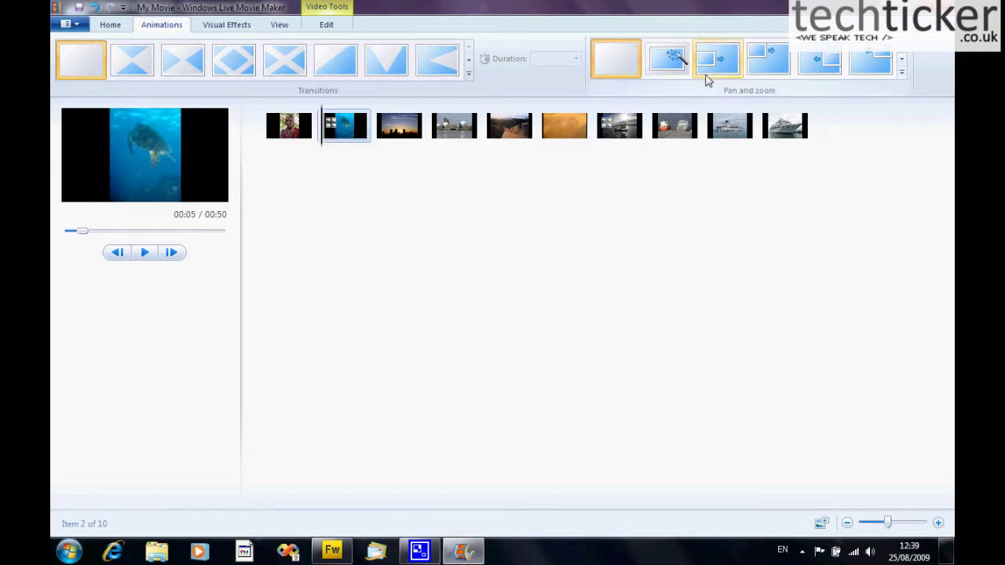
{"action": "key", "text": "Right"}
{"action": "left_click", "coordinate": [716, 61]}
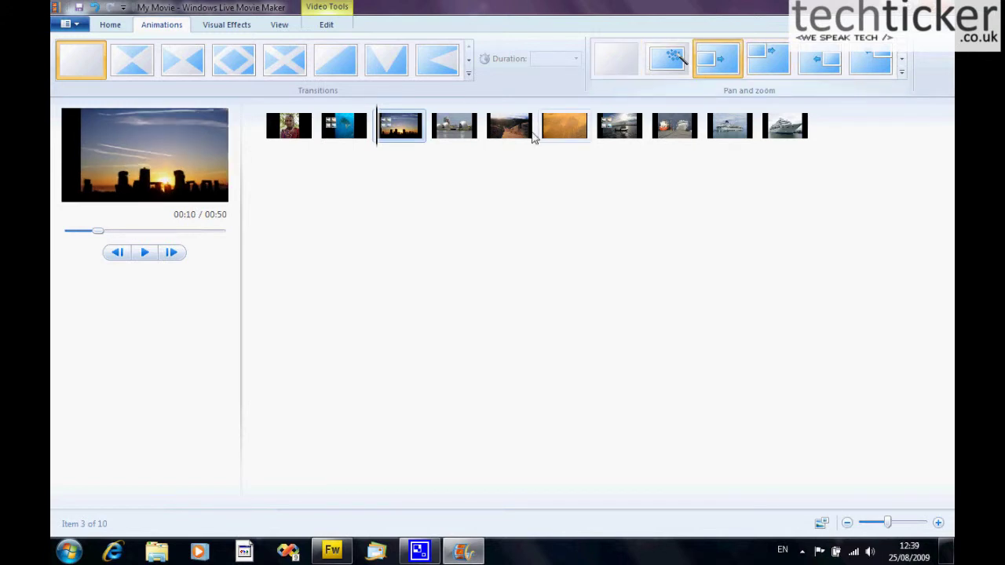
{"action": "left_click", "coordinate": [531, 135]}
{"action": "left_click", "coordinate": [808, 57]}
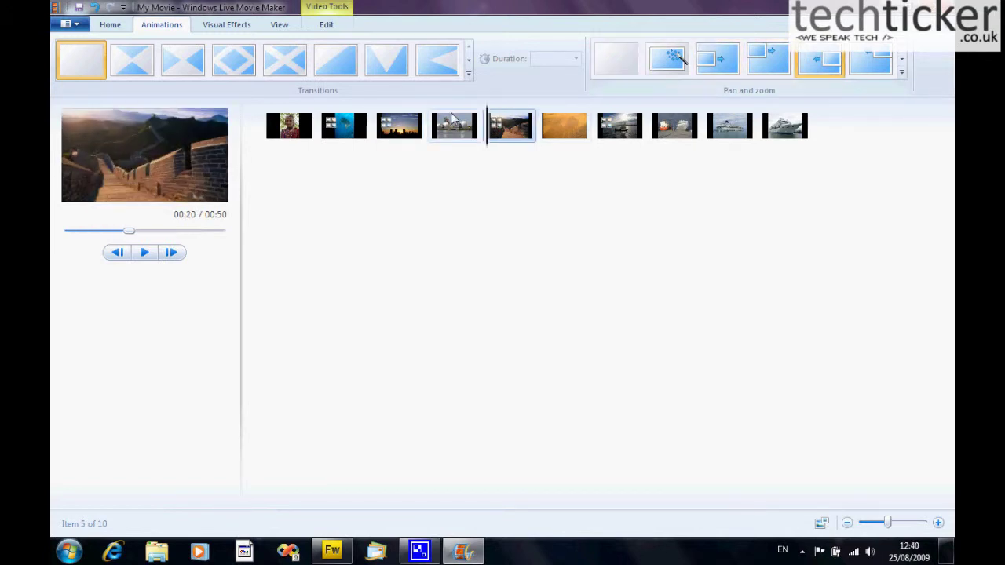
{"action": "key", "text": "Home"}
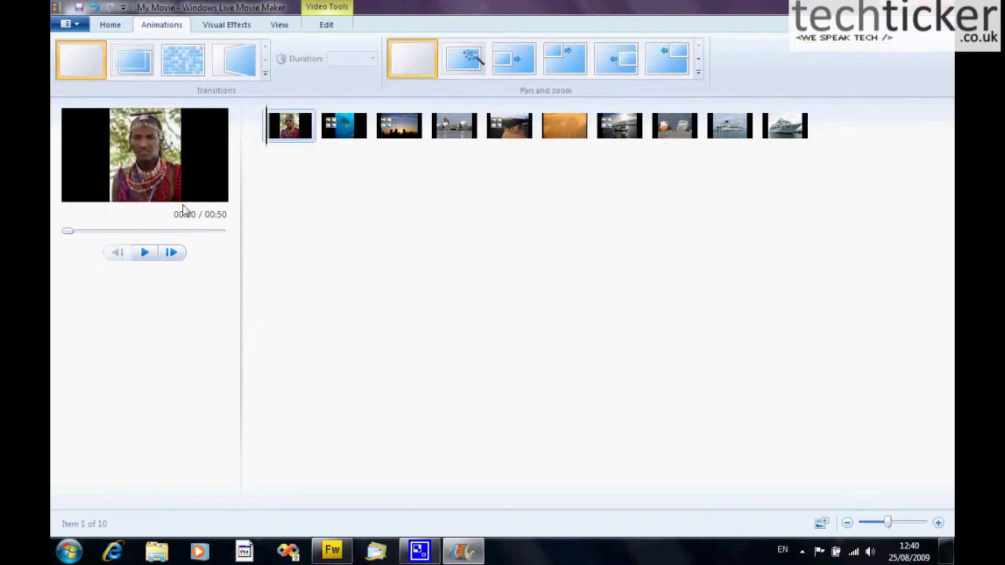
{"action": "left_click", "coordinate": [144, 253]}
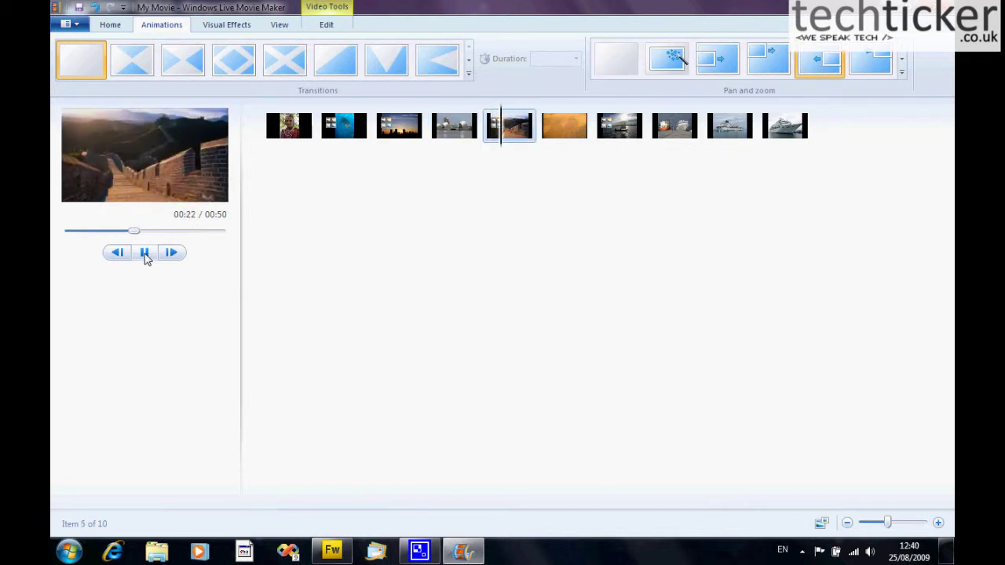
- Stop the preview, browse more transition styles, and select the opening clip
{"action": "left_click", "coordinate": [144, 254]}
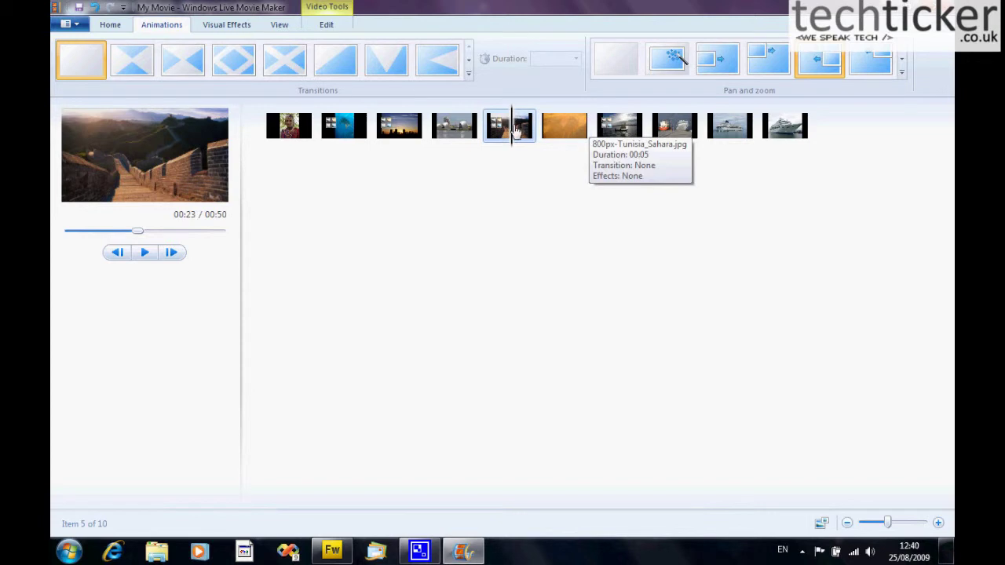
{"action": "left_click", "coordinate": [468, 66]}
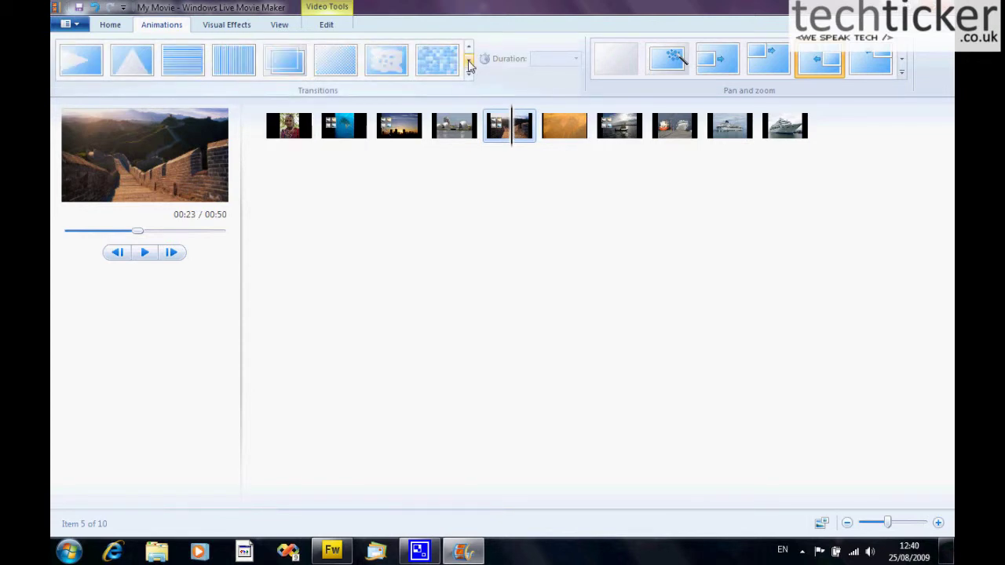
{"action": "left_click", "coordinate": [349, 124]}
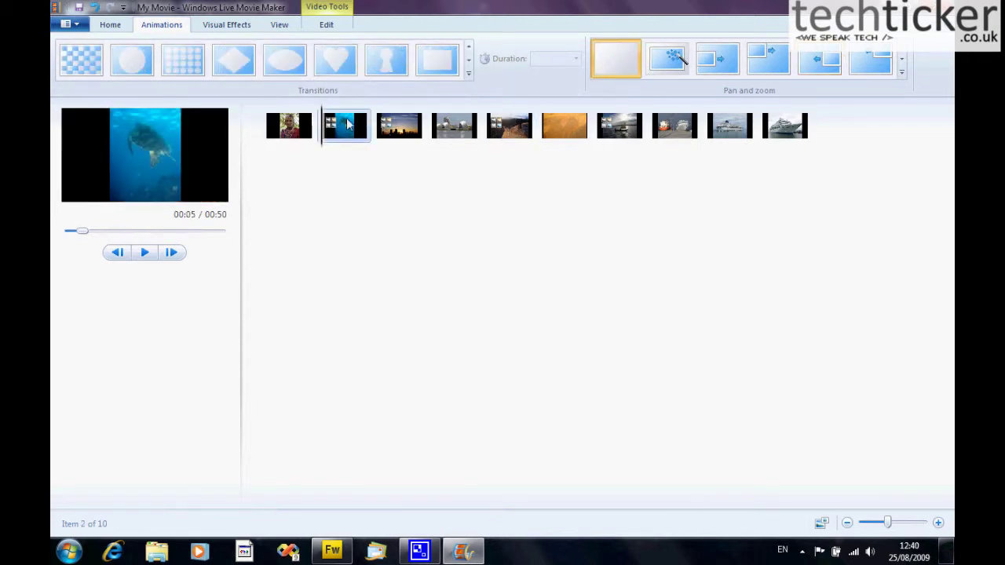
{"action": "left_click", "coordinate": [397, 118]}
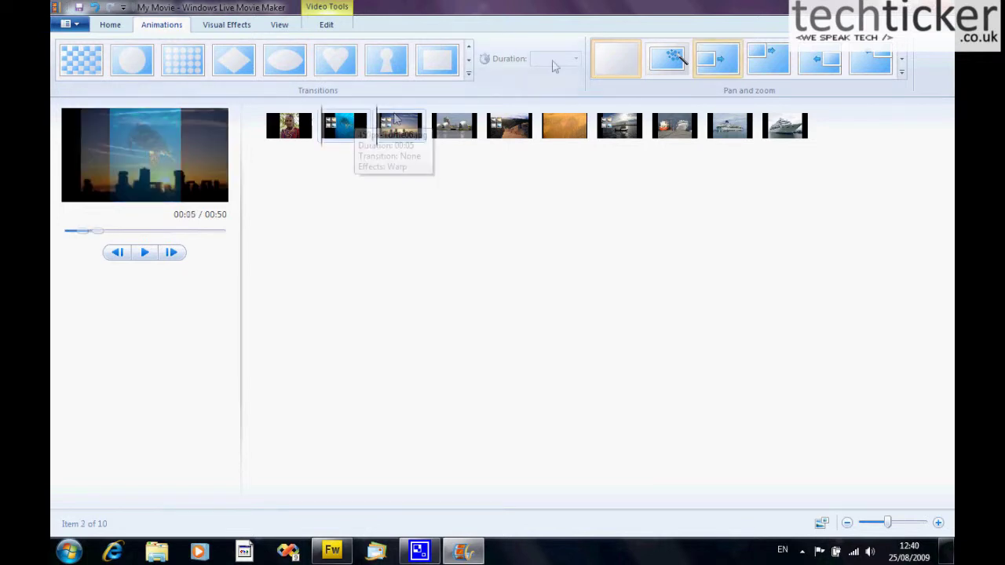
{"action": "left_click", "coordinate": [469, 122]}
{"action": "left_click", "coordinate": [358, 128]}
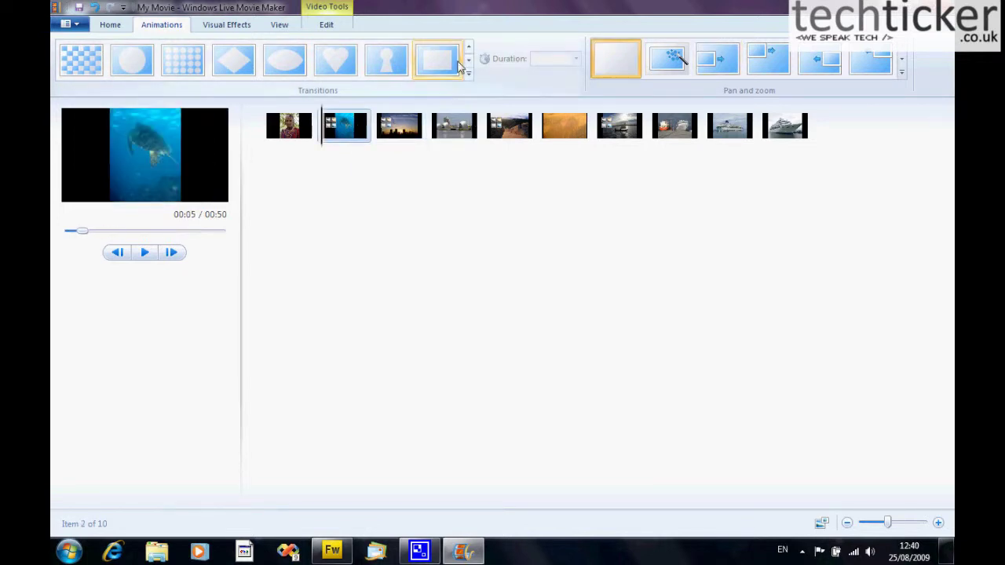
{"action": "key", "text": "Left"}
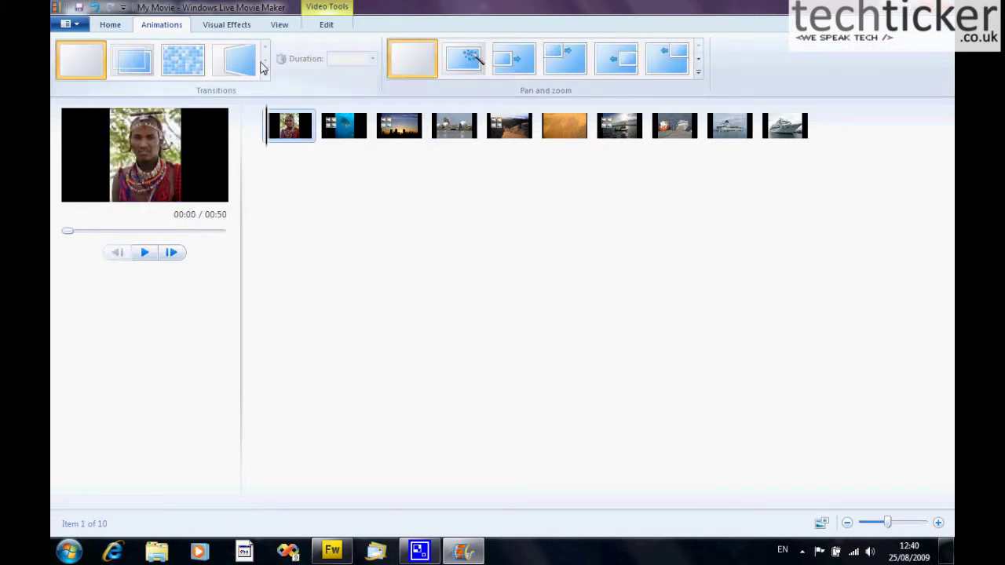
- Give the opening clip the fourth transition with a 2.50-second duration
{"action": "left_click", "coordinate": [242, 66]}
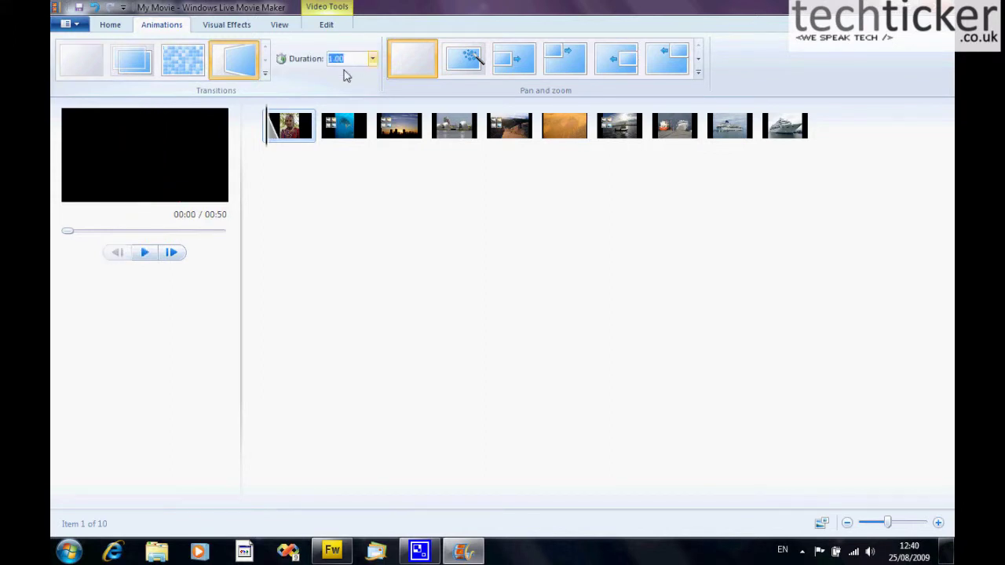
{"action": "type", "text": "2.50"}
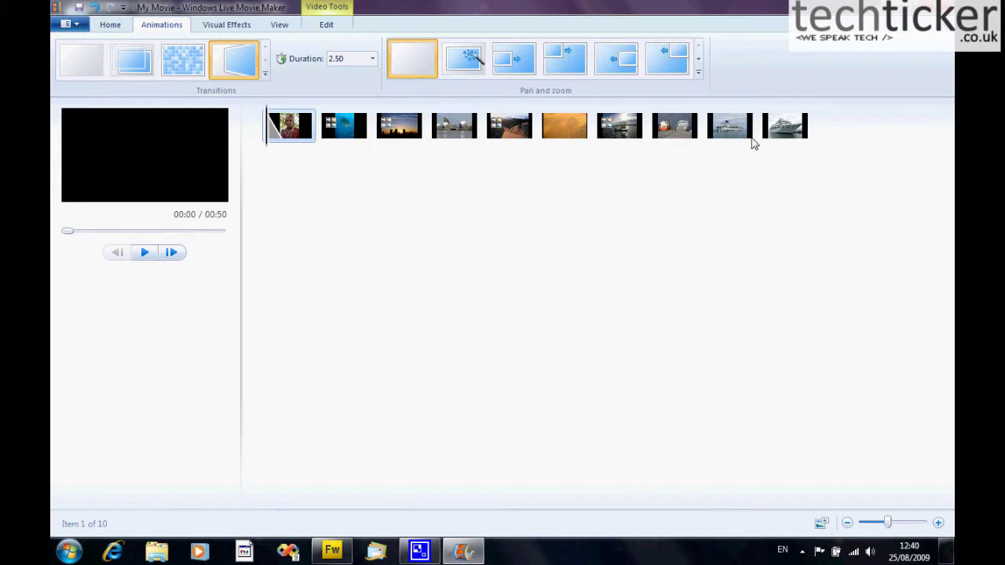
{"action": "left_click", "coordinate": [342, 129]}
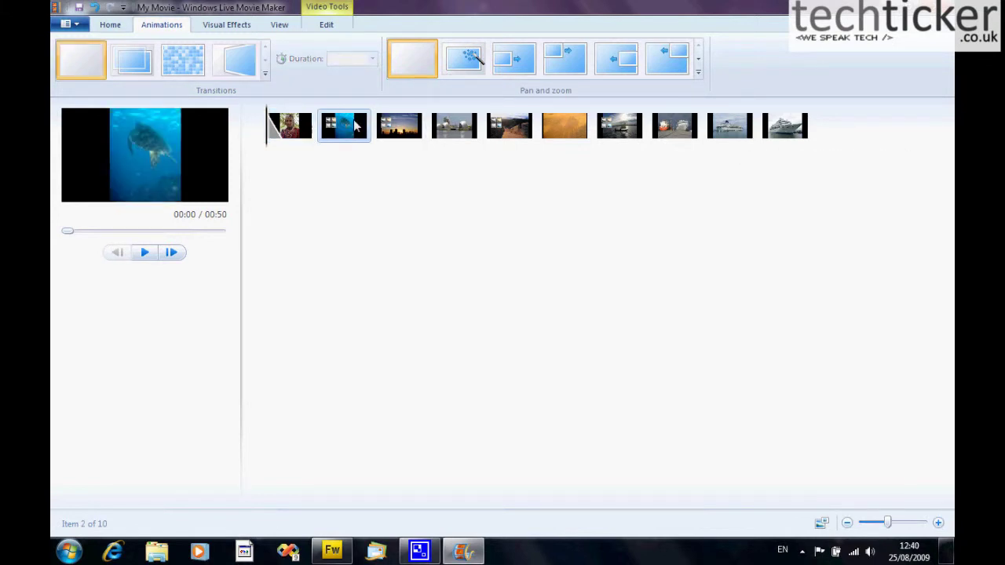
{"action": "left_click", "coordinate": [514, 128]}
{"action": "left_click", "coordinate": [570, 134]}
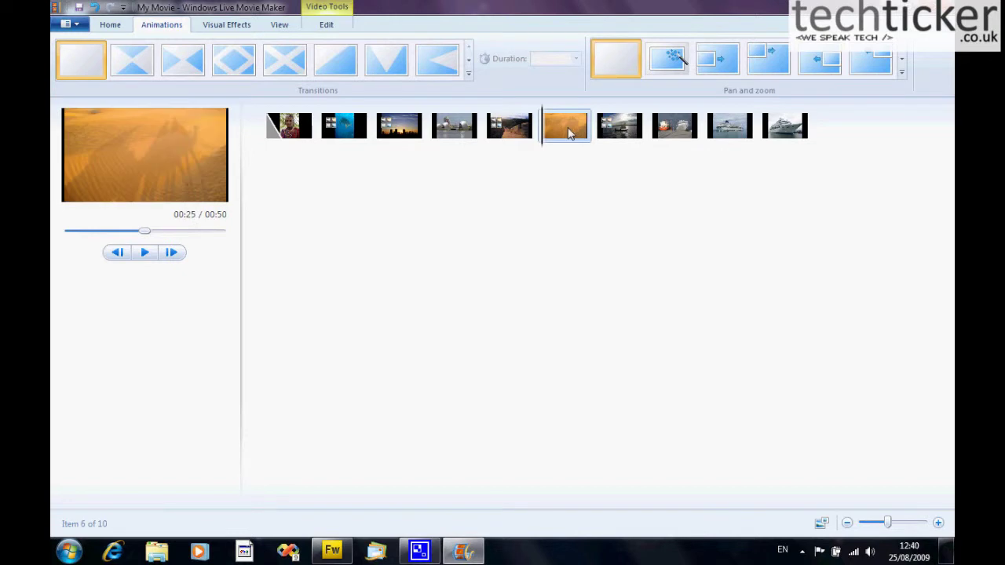
{"action": "left_click", "coordinate": [109, 25]}
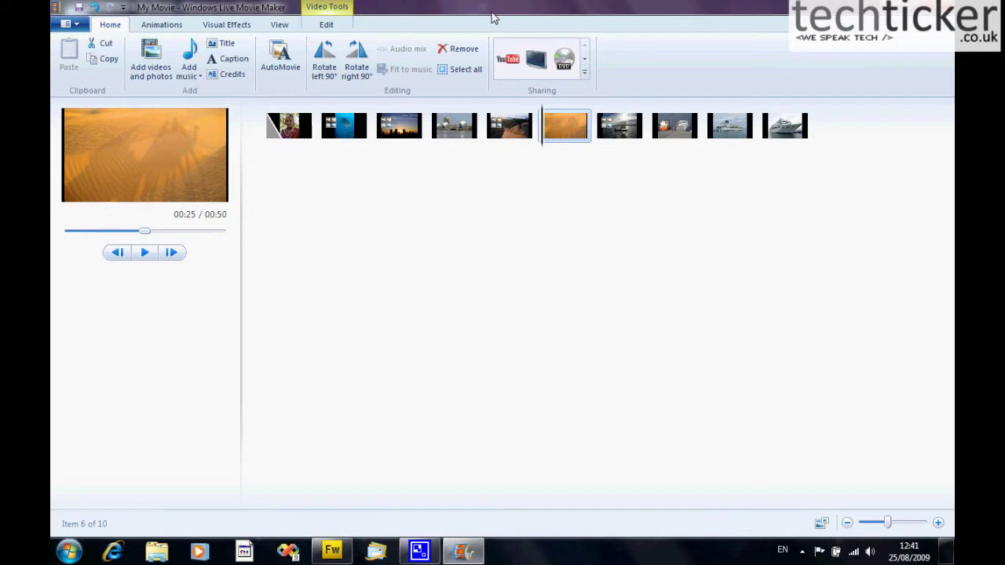
{"action": "left_click", "coordinate": [292, 59]}
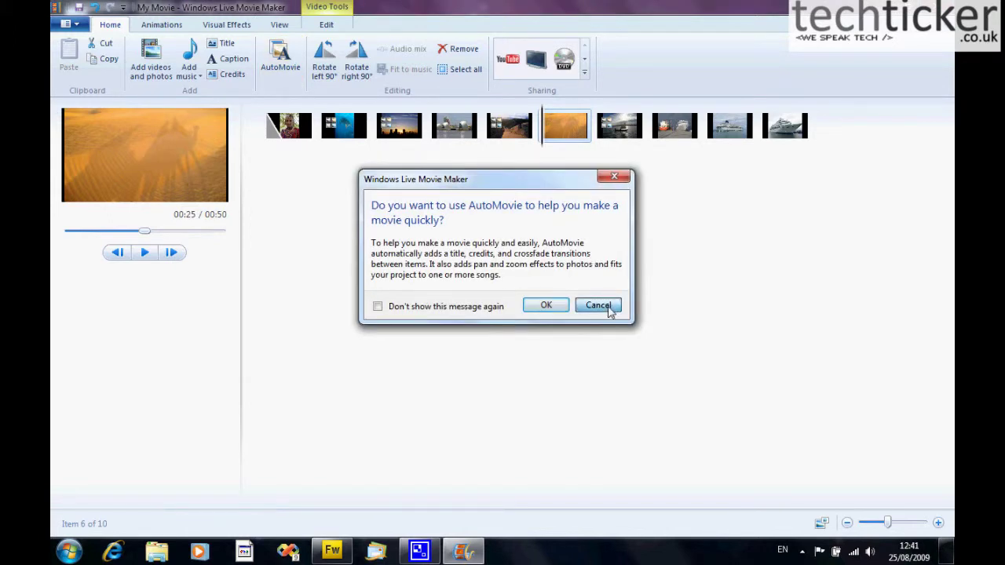
{"action": "left_click", "coordinate": [598, 306]}
{"action": "left_click", "coordinate": [66, 23]}
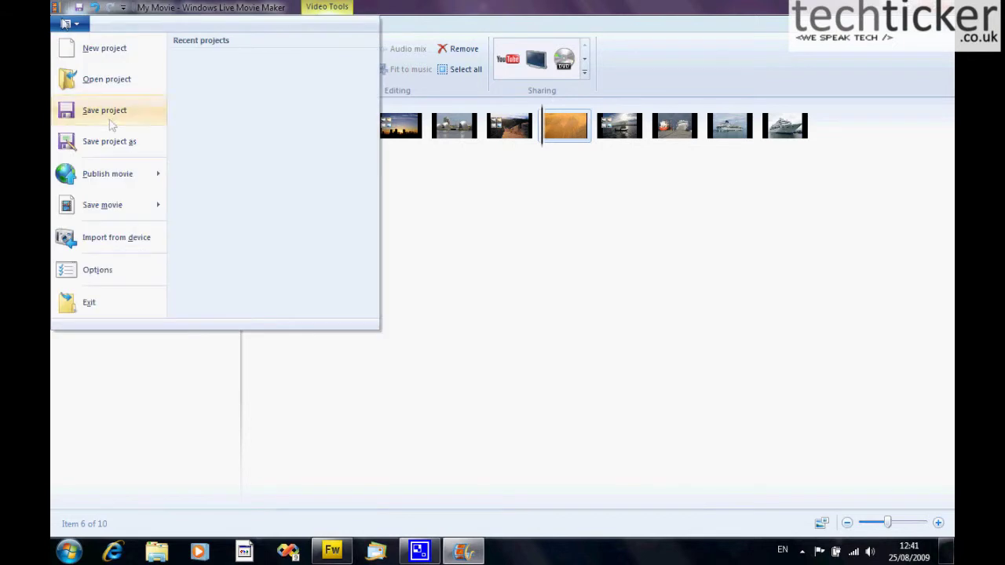
{"action": "mouse_move", "coordinate": [103, 205]}
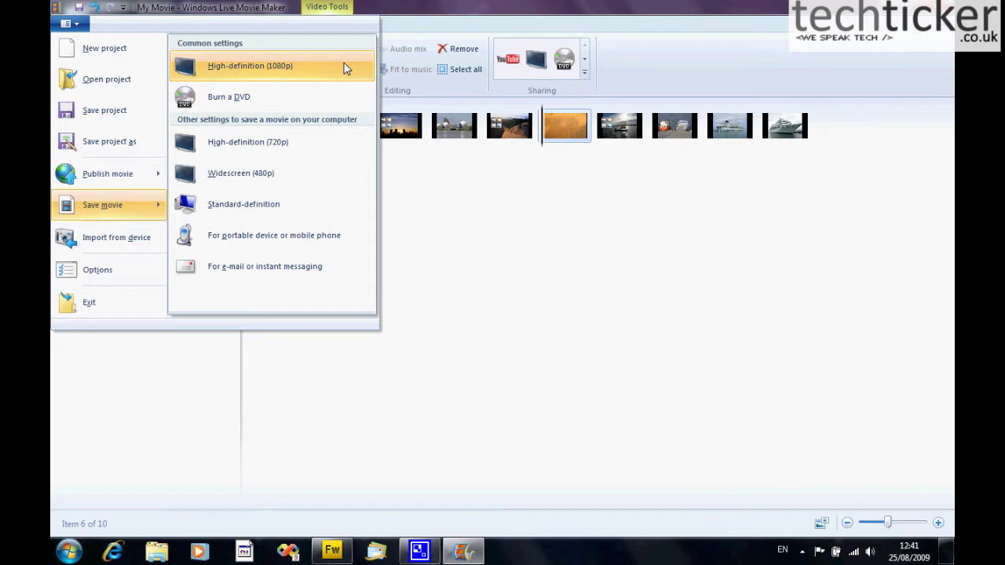
{"action": "mouse_move", "coordinate": [265, 267]}
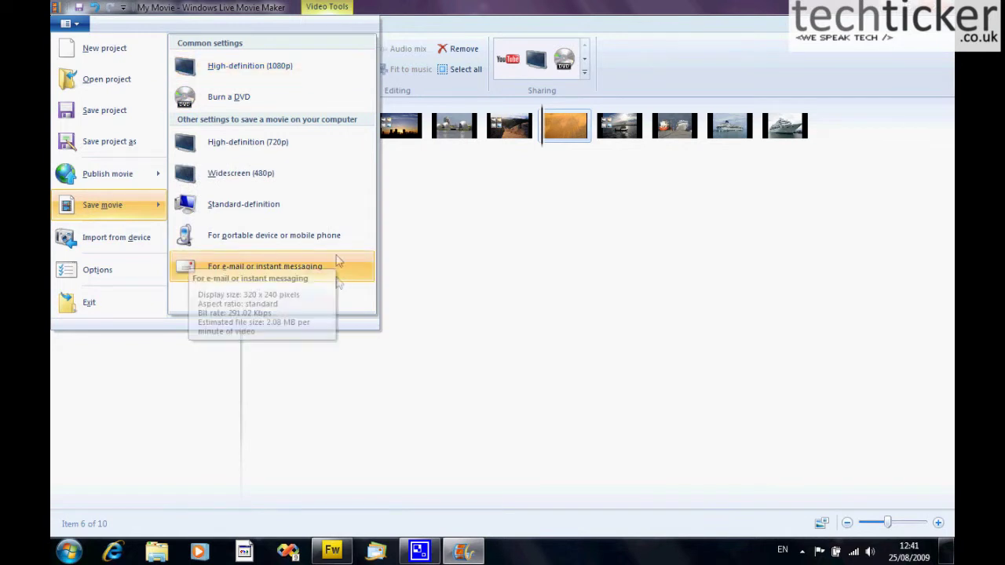
{"action": "left_click", "coordinate": [602, 52]}
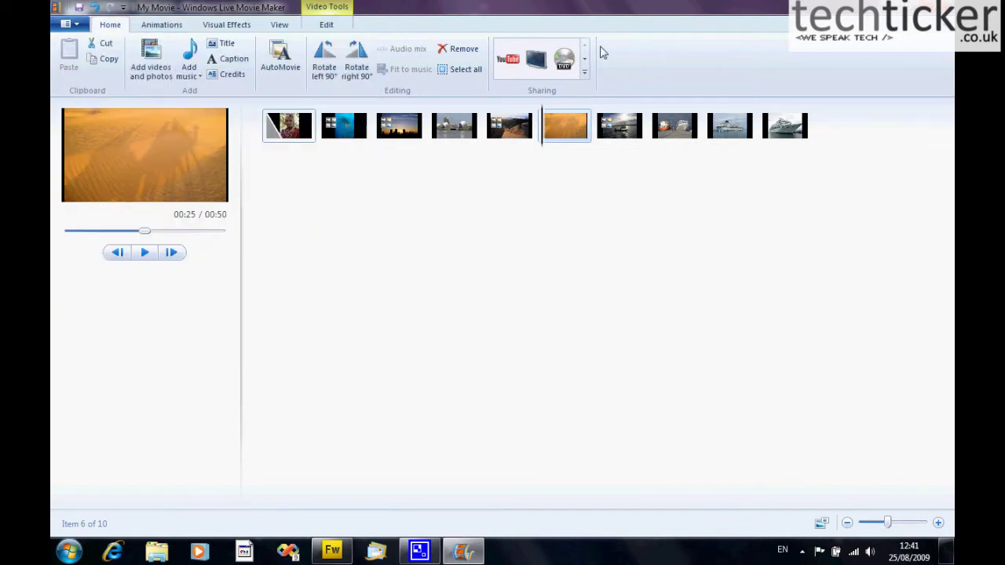
{"action": "left_click", "coordinate": [585, 59]}
{"action": "left_click", "coordinate": [586, 66]}
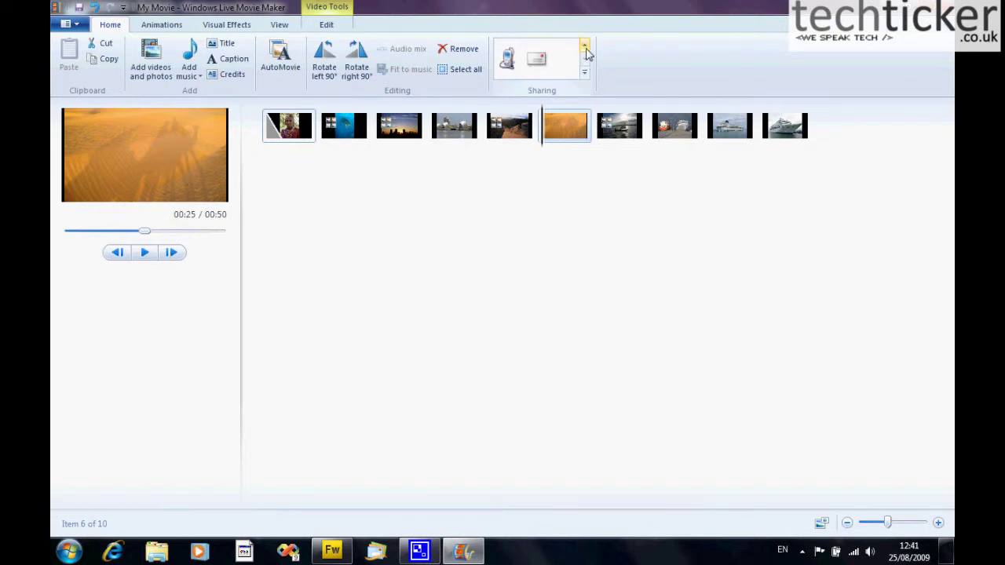
{"action": "left_click", "coordinate": [584, 48]}
{"action": "left_click", "coordinate": [585, 60]}
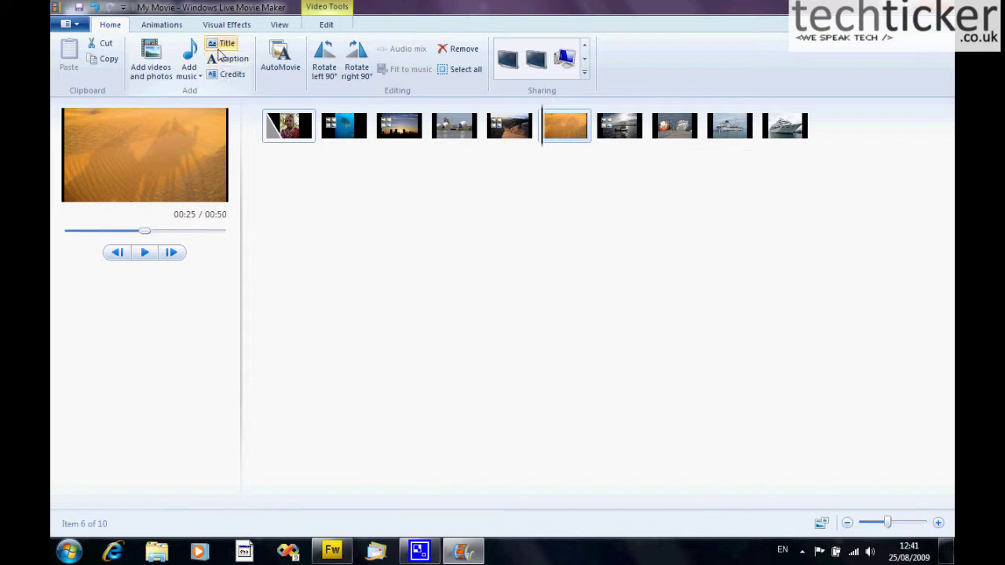
- Add a black title clip and drag its caption onto the opening clip
{"action": "left_click", "coordinate": [222, 48]}
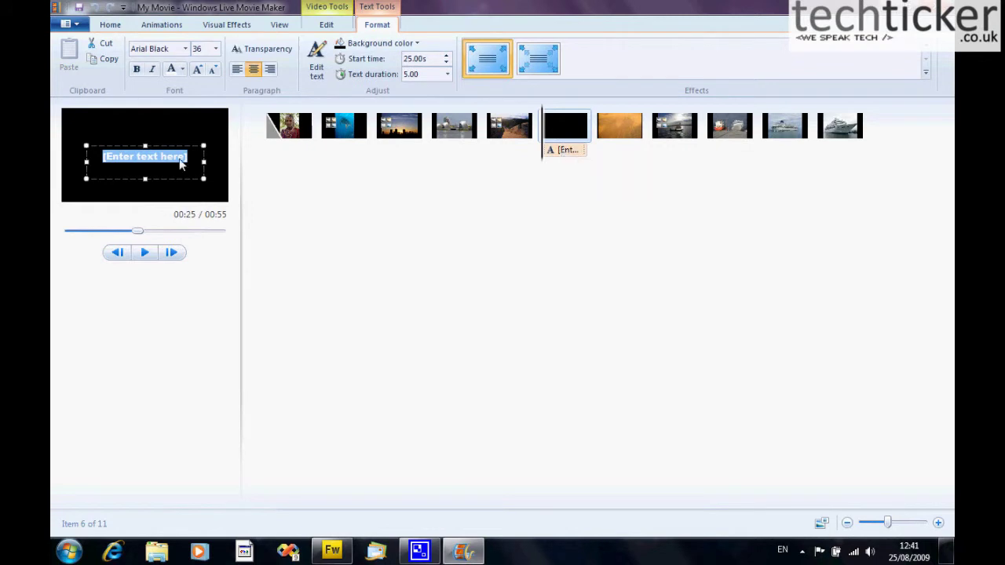
{"action": "left_click_drag", "start_coordinate": [559, 149], "coordinate": [263, 138]}
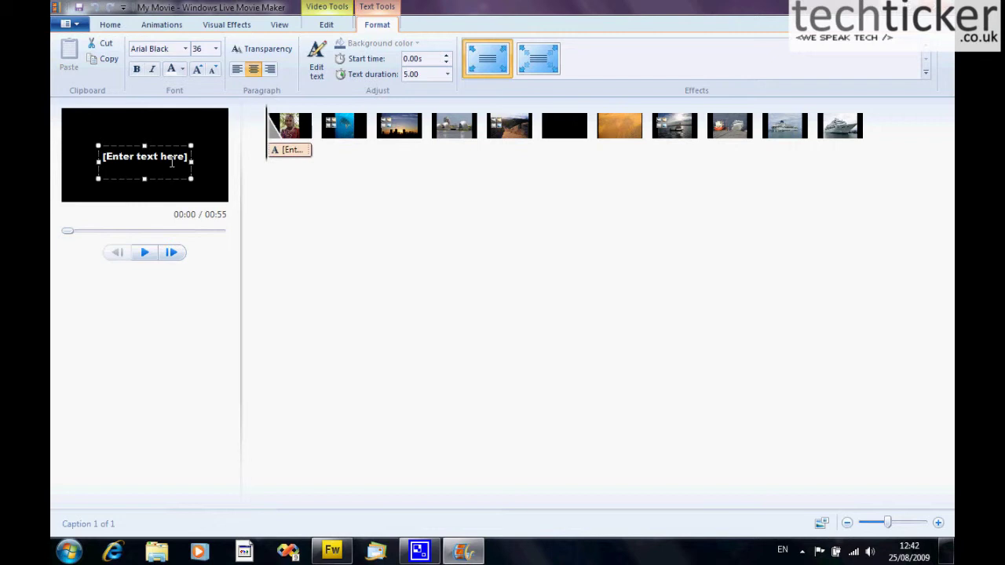
{"action": "left_click_drag", "start_coordinate": [171, 161], "coordinate": [109, 170]}
{"action": "left_click", "coordinate": [139, 156]}
- Replace the placeholder caption with 'Test Video' and play the movie to check it
{"action": "left_click", "coordinate": [184, 155]}
{"action": "left_click_drag", "start_coordinate": [184, 155], "coordinate": [98, 157]}
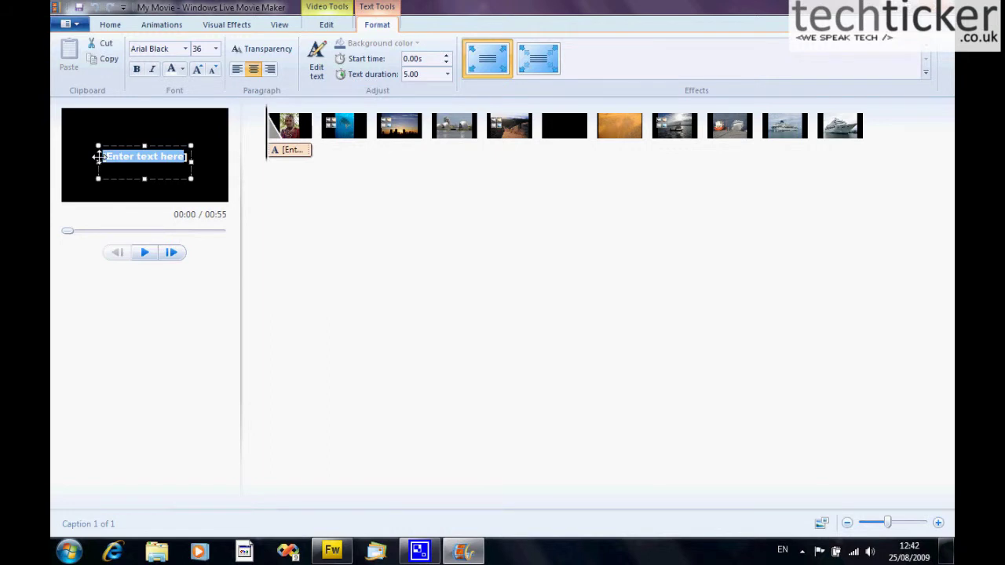
{"action": "key", "text": "BackSpace"}
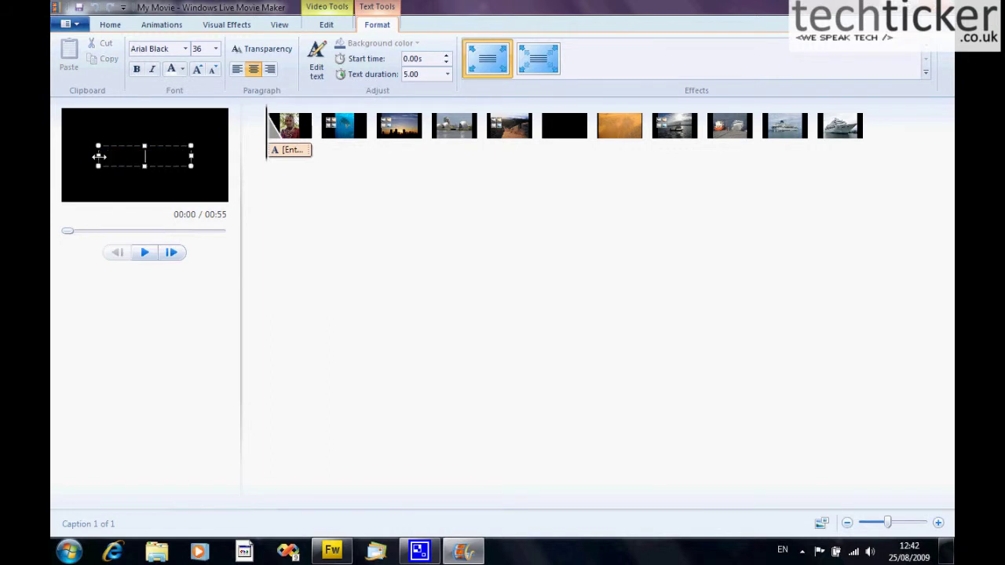
{"action": "type", "text": "T"}
{"action": "type", "text": "est Video"}
{"action": "left_click", "coordinate": [142, 163]}
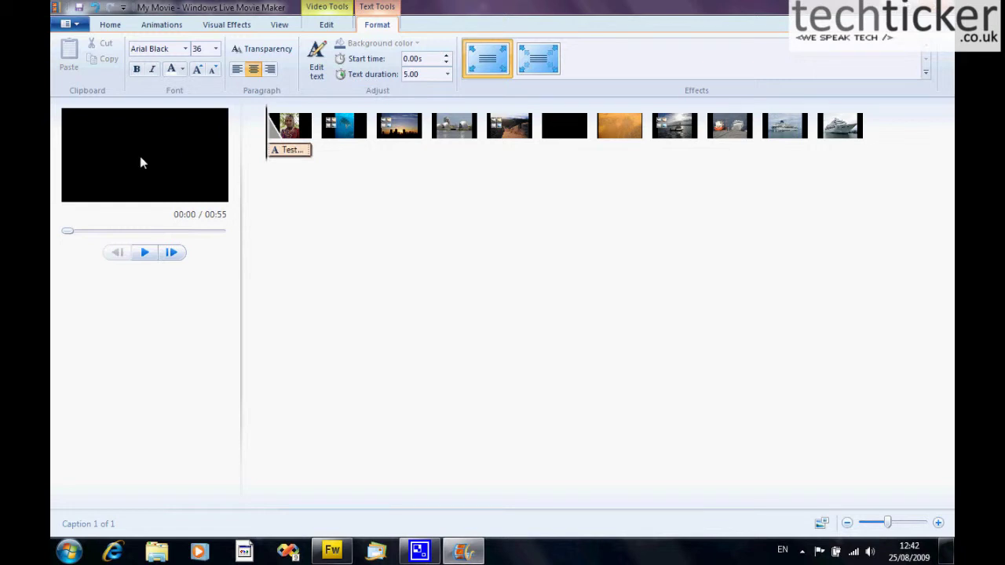
{"action": "left_click", "coordinate": [146, 255]}
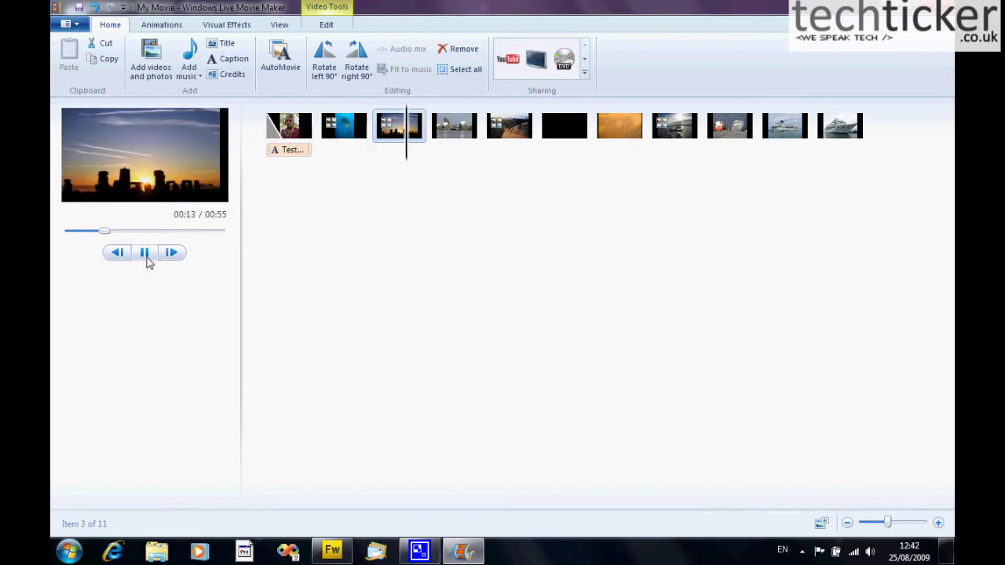
- Pause playback and show the storyboard clips as large thumbnails
{"action": "left_click", "coordinate": [146, 253]}
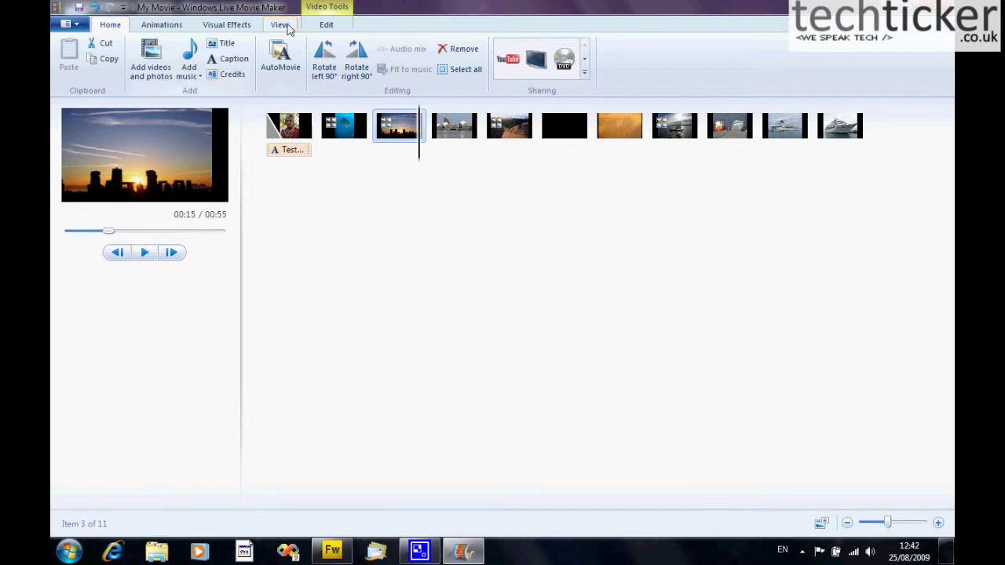
{"action": "left_click", "coordinate": [280, 24]}
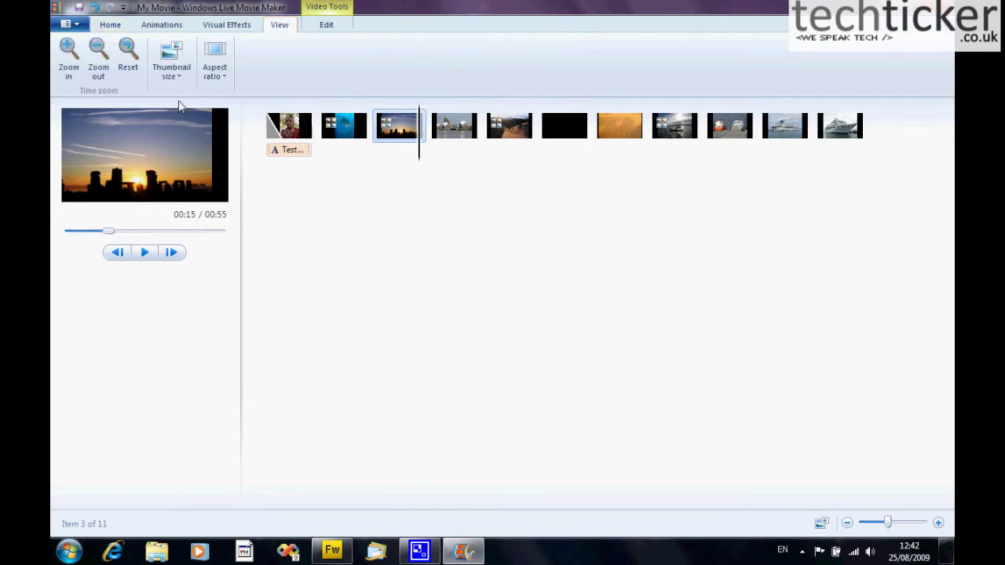
{"action": "left_click", "coordinate": [185, 71]}
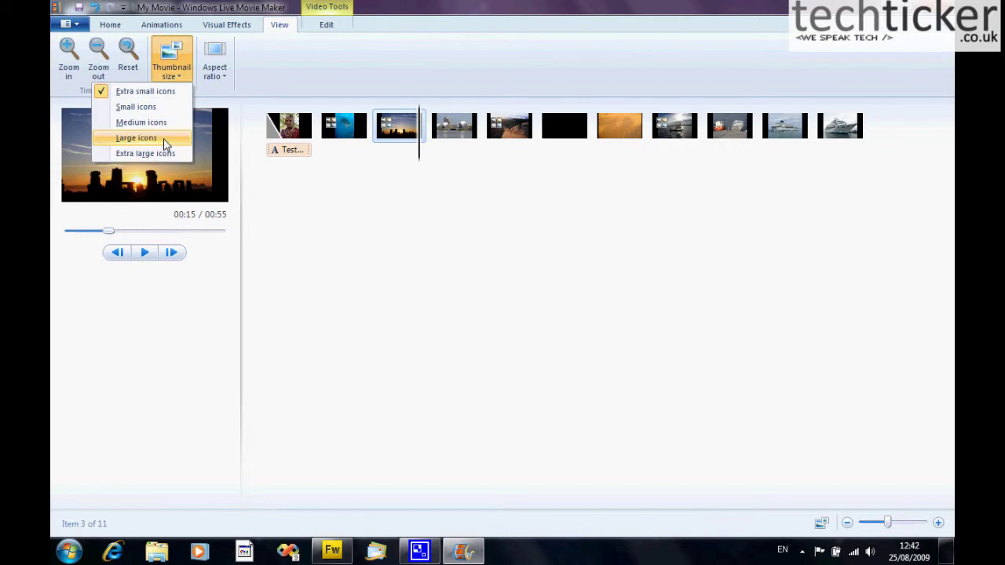
{"action": "left_click", "coordinate": [165, 140]}
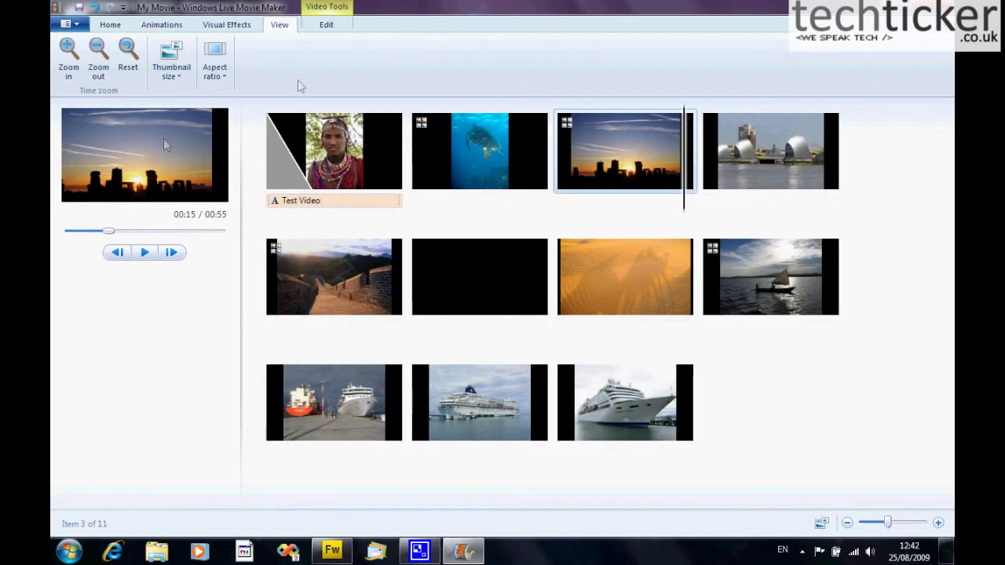
- Review the aspect ratio choices without changing them
{"action": "left_click", "coordinate": [215, 63]}
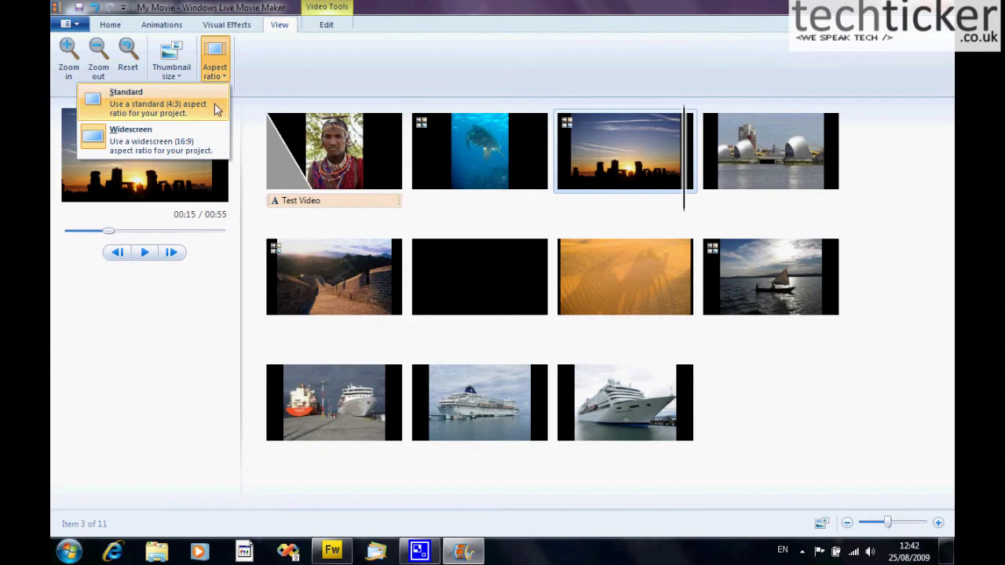
{"action": "left_click", "coordinate": [466, 6]}
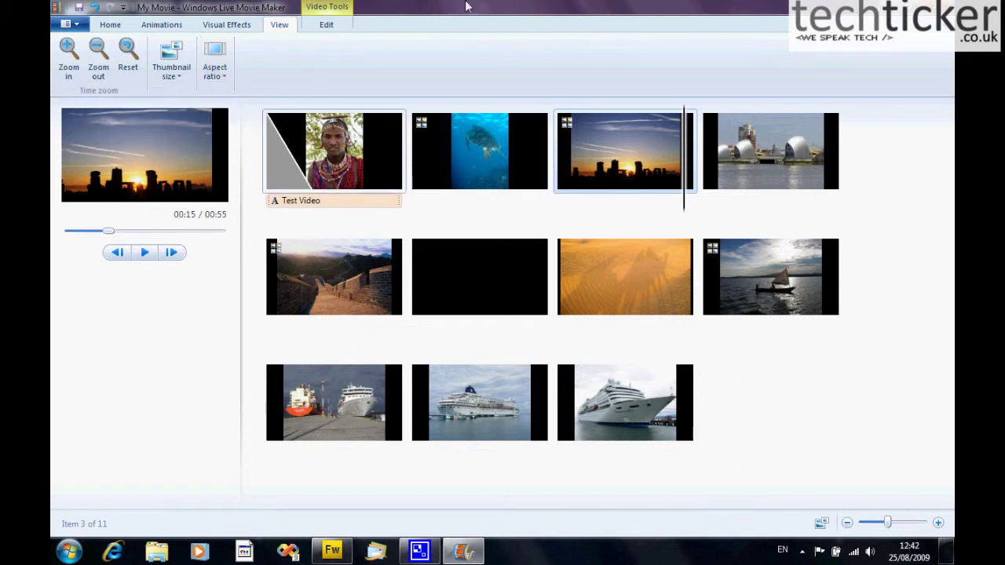
{"action": "left_click", "coordinate": [216, 63]}
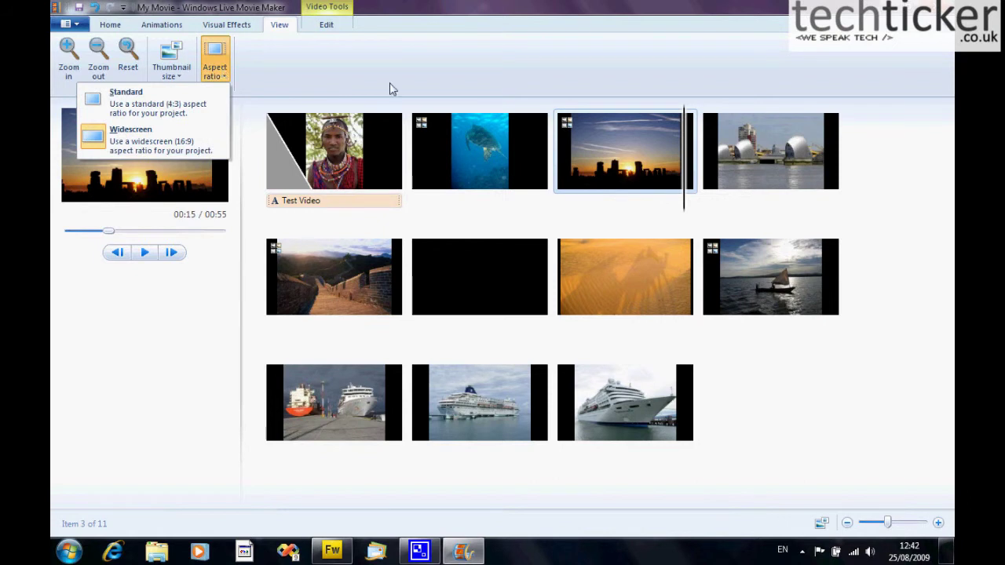
{"action": "left_click", "coordinate": [325, 24]}
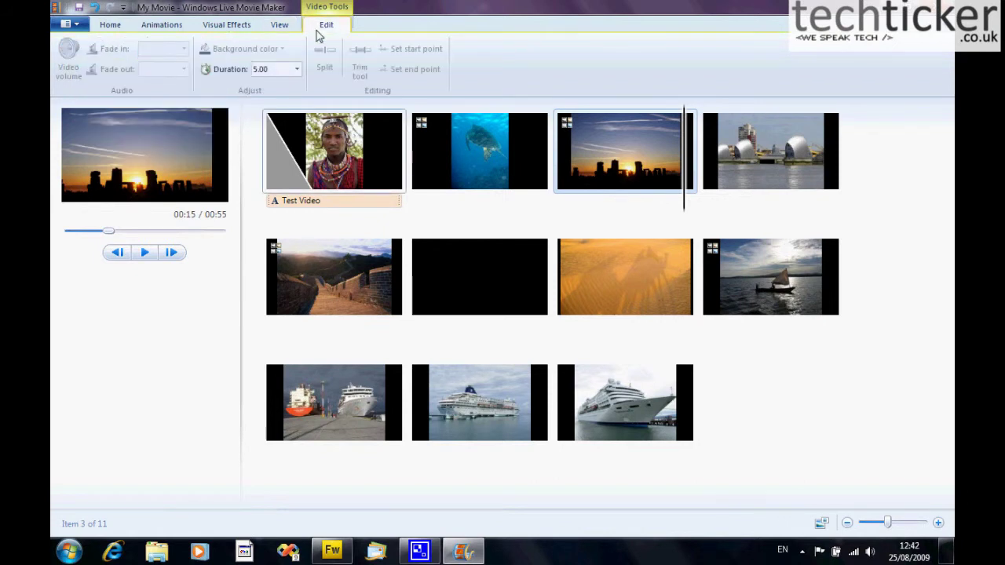
- Start publishing to YouTube and submit the account username and password
{"action": "left_click", "coordinate": [110, 24]}
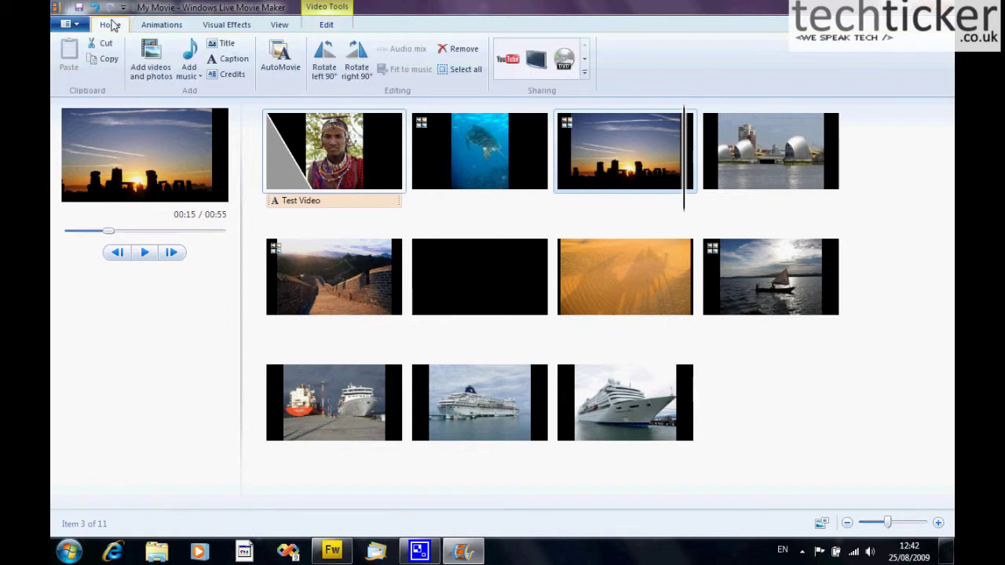
{"action": "left_click", "coordinate": [585, 63]}
{"action": "left_click", "coordinate": [585, 49]}
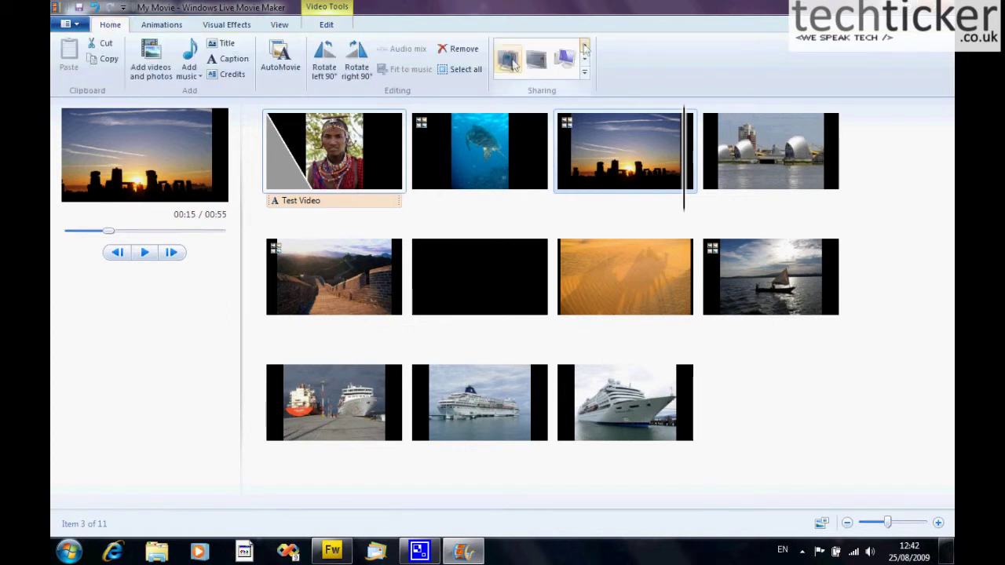
{"action": "left_click", "coordinate": [583, 49]}
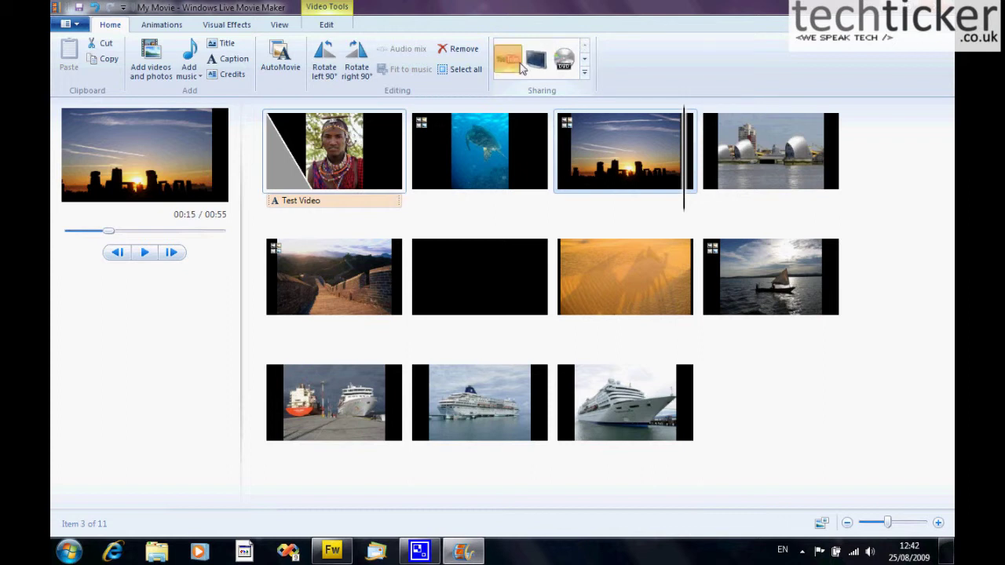
{"action": "left_click", "coordinate": [520, 67]}
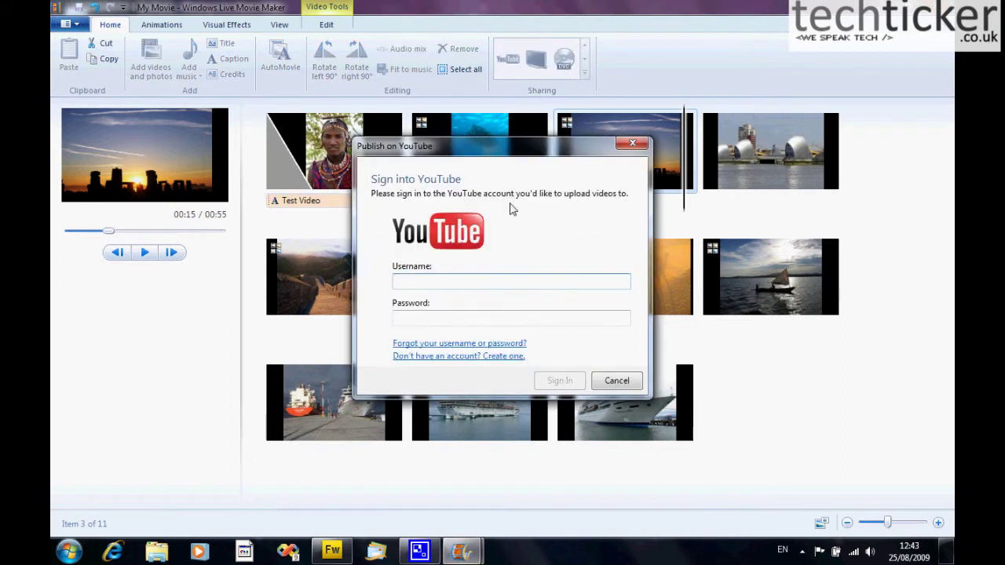
{"action": "type", "text": "aways"}
{"action": "type", "text": "987"}
{"action": "key", "text": "Tab"}
{"action": "type", "text": "***"}
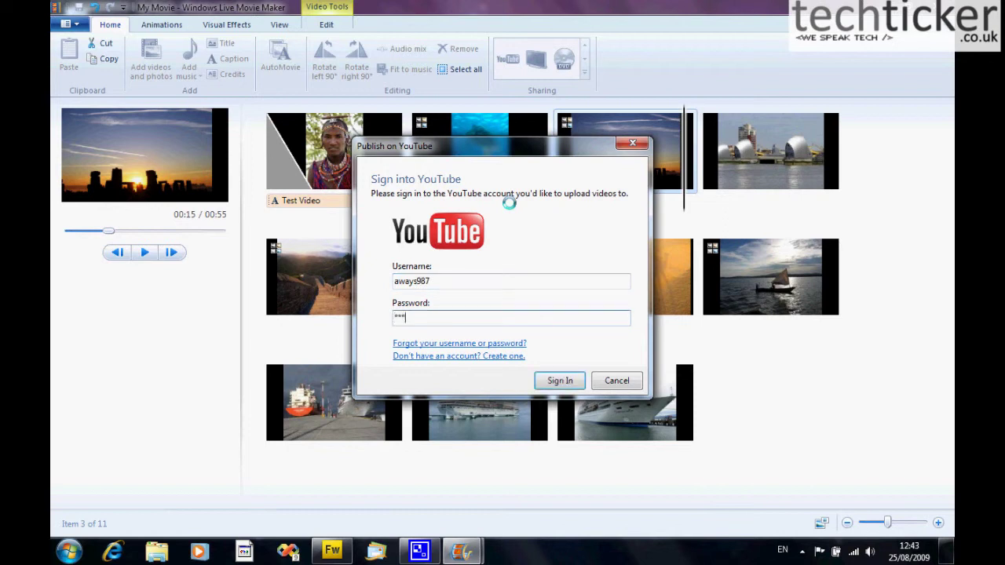
{"action": "type", "text": "******"}
{"action": "left_click", "coordinate": [565, 382]}
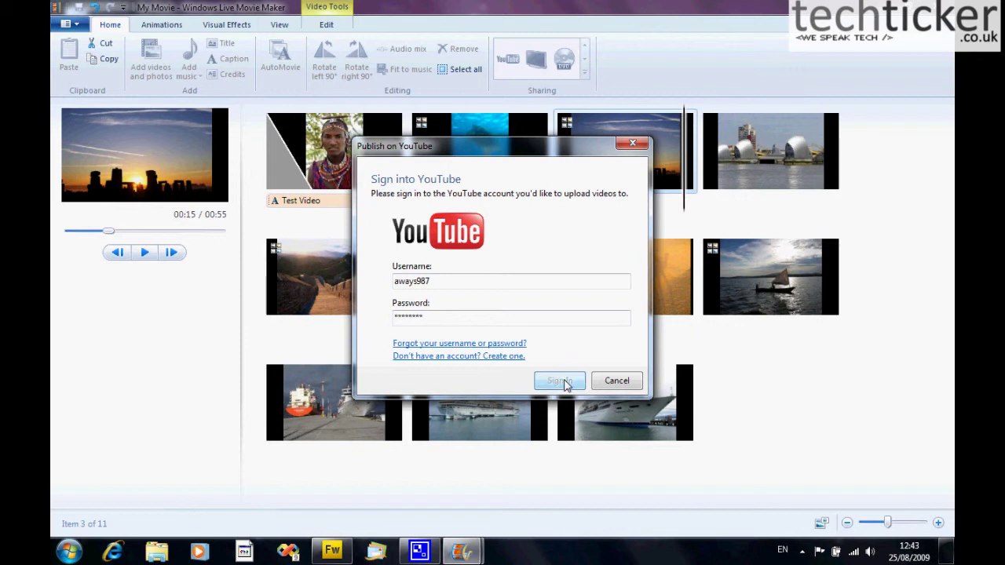
- After the sign-in error, re-enter the account e-mail and password and sign in
{"action": "left_click", "coordinate": [587, 325]}
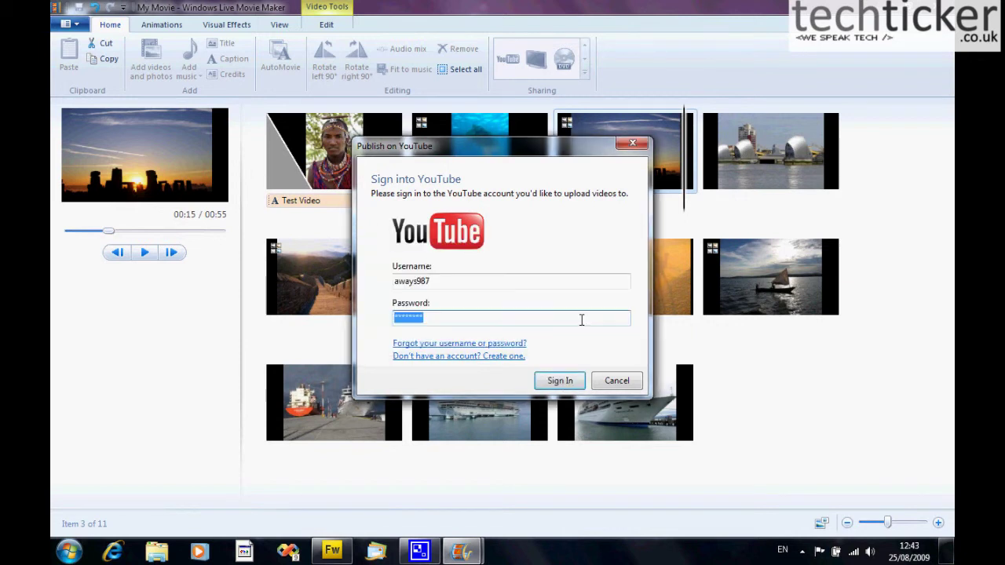
{"action": "key", "text": "BackSpace"}
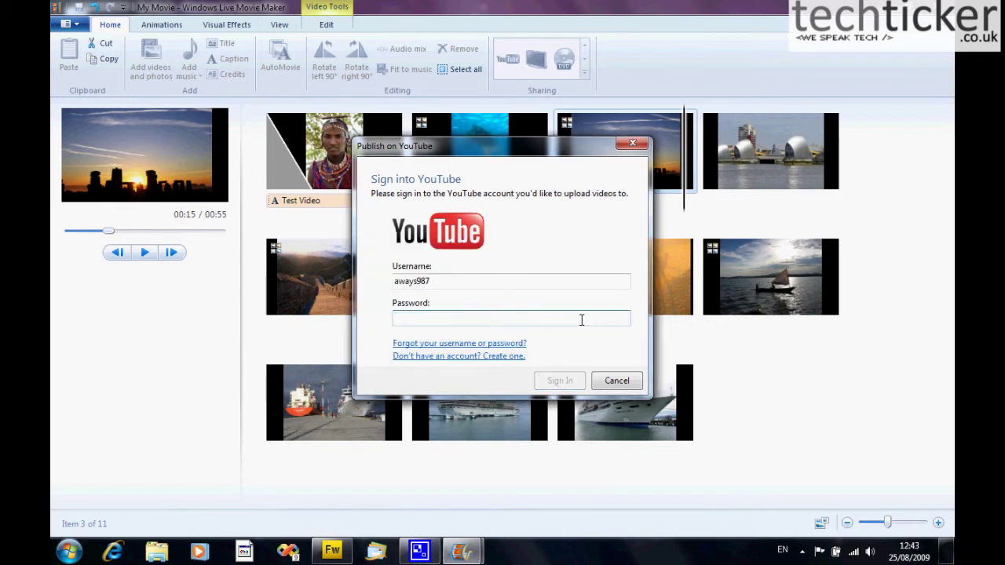
{"action": "left_click_drag", "start_coordinate": [564, 281], "coordinate": [298, 319]}
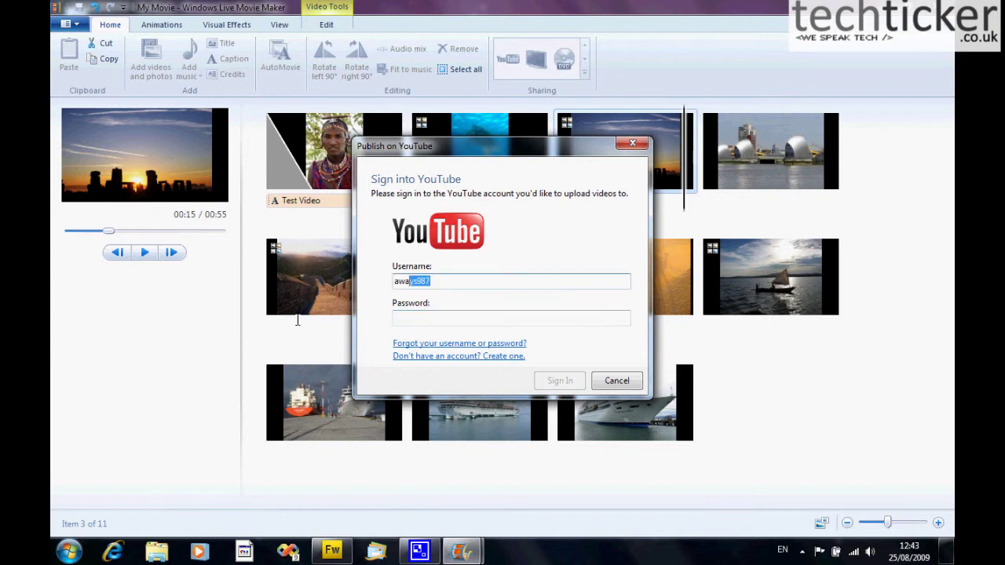
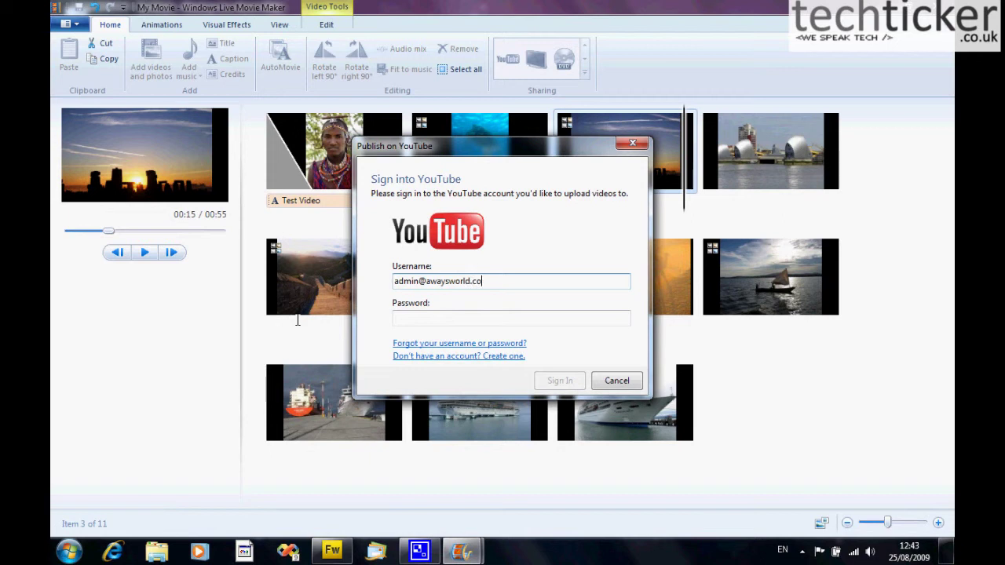
{"action": "key", "text": "Tab"}
{"action": "type", "text": "*"}
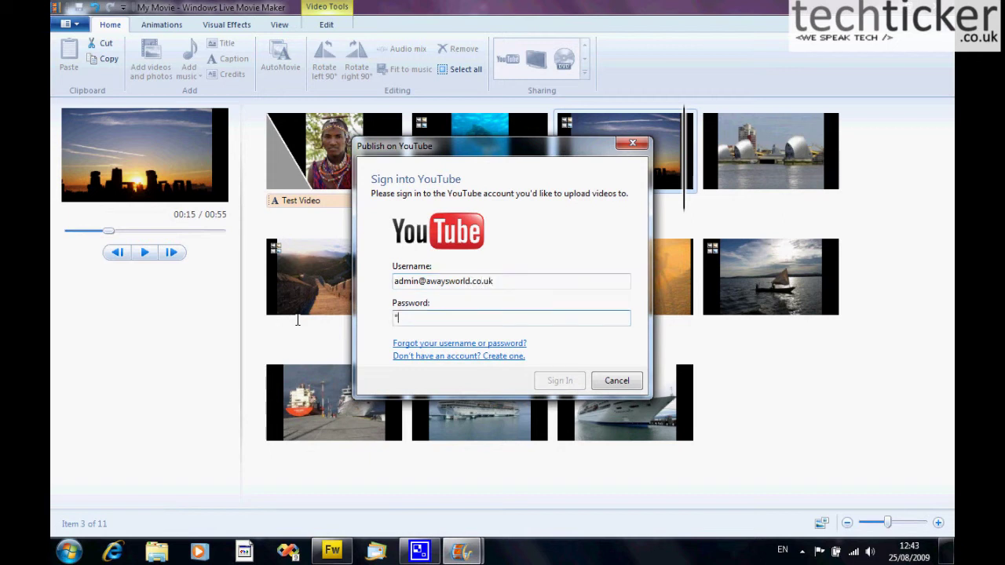
{"action": "type", "text": "*******"}
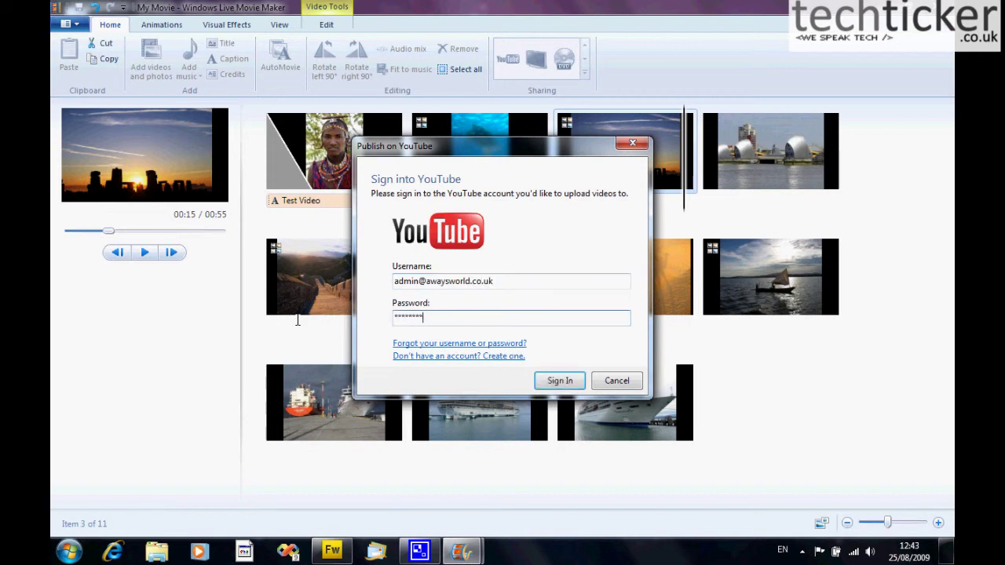
{"action": "left_click", "coordinate": [568, 380]}
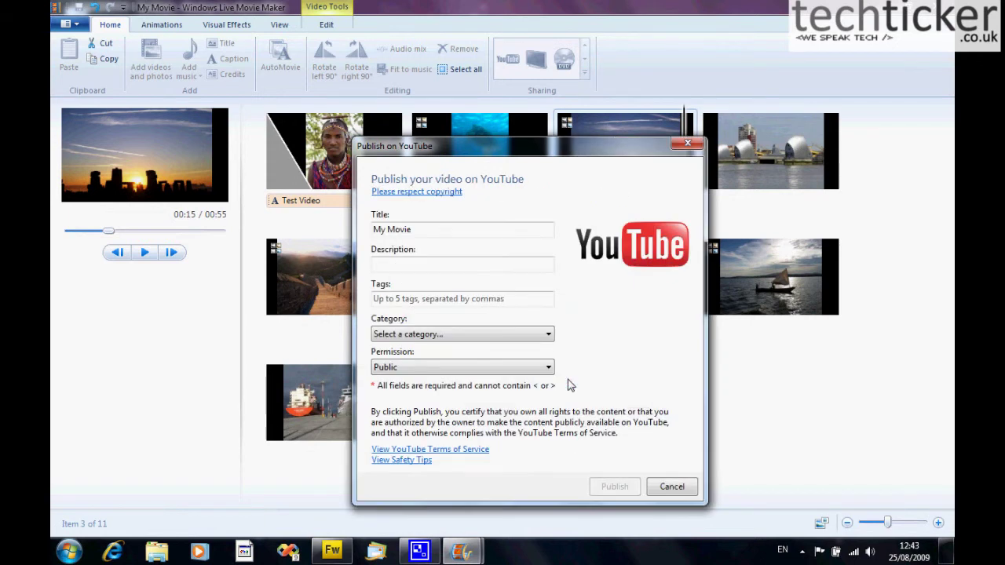
- Look over the tags and category fields, then cancel the YouTube publish
{"action": "left_click", "coordinate": [508, 298]}
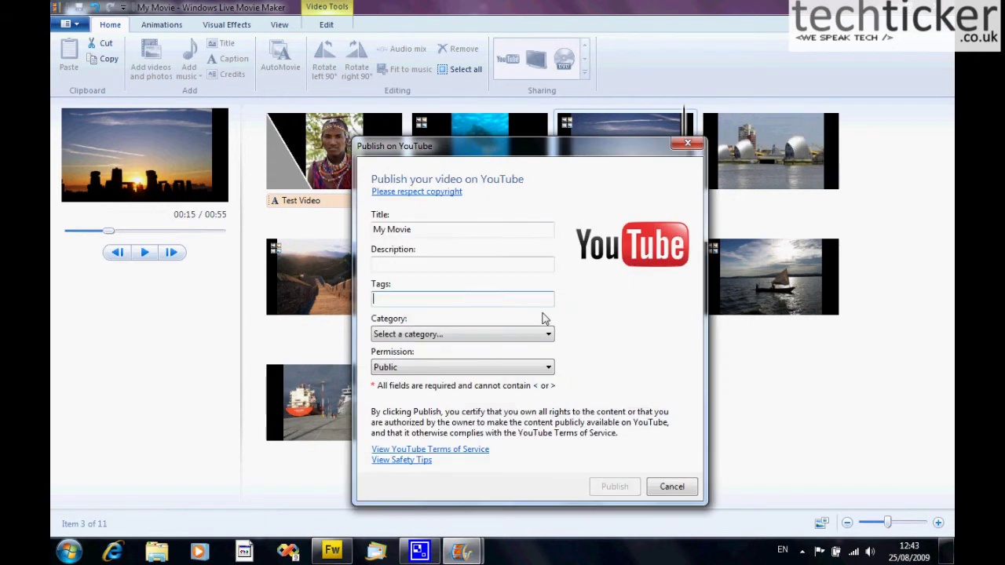
{"action": "left_click", "coordinate": [541, 334]}
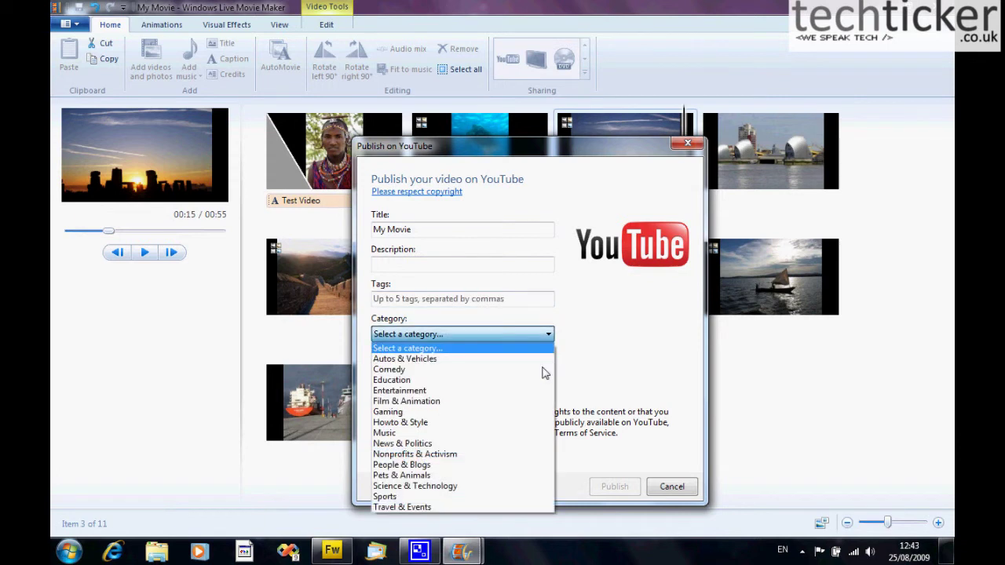
{"action": "left_click", "coordinate": [546, 518]}
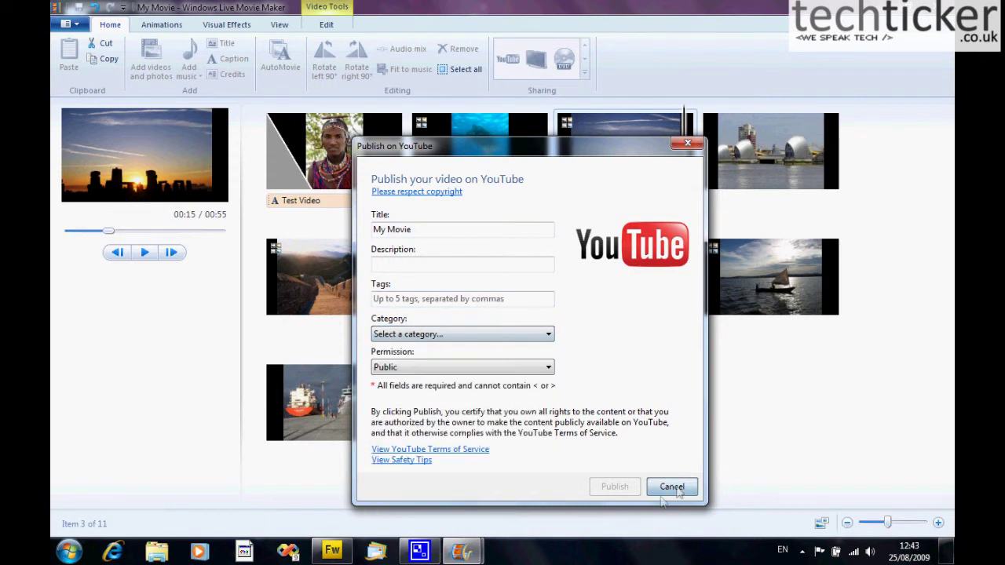
{"action": "left_click", "coordinate": [672, 487]}
{"action": "left_click", "coordinate": [70, 24]}
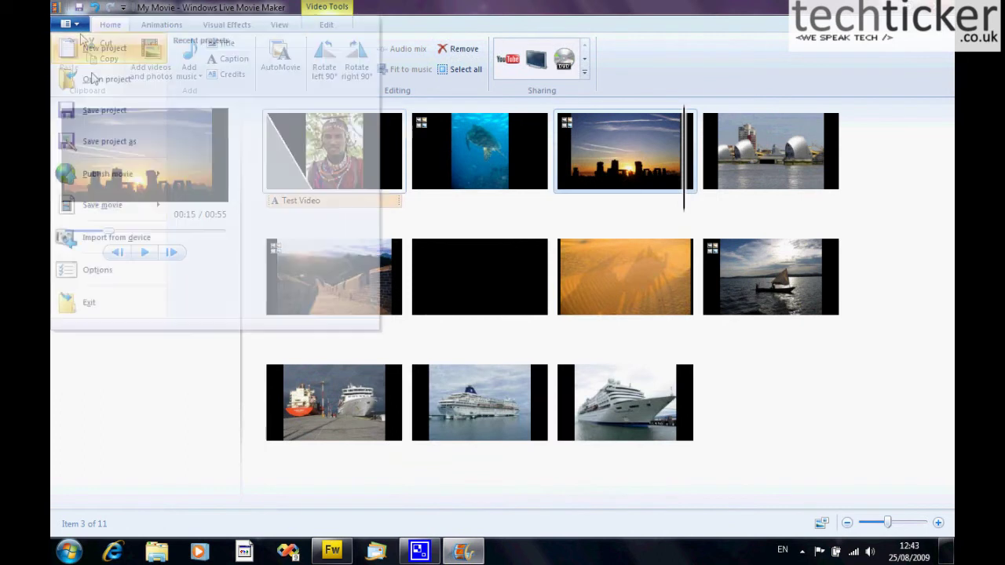
{"action": "mouse_move", "coordinate": [103, 205]}
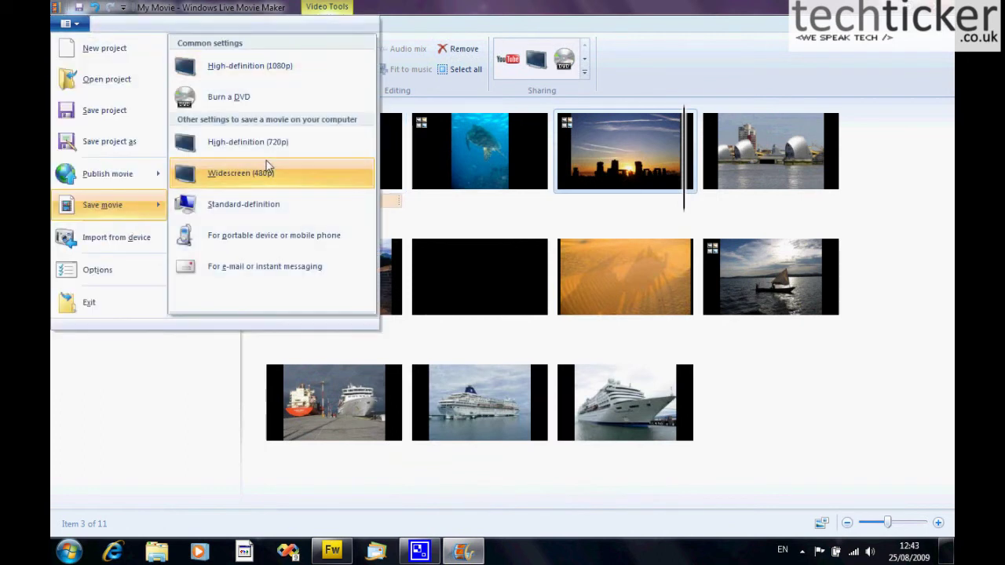
- Save 'My Movie' as a widescreen 480p WMV to the Desktop and let it render
{"action": "left_click", "coordinate": [267, 169]}
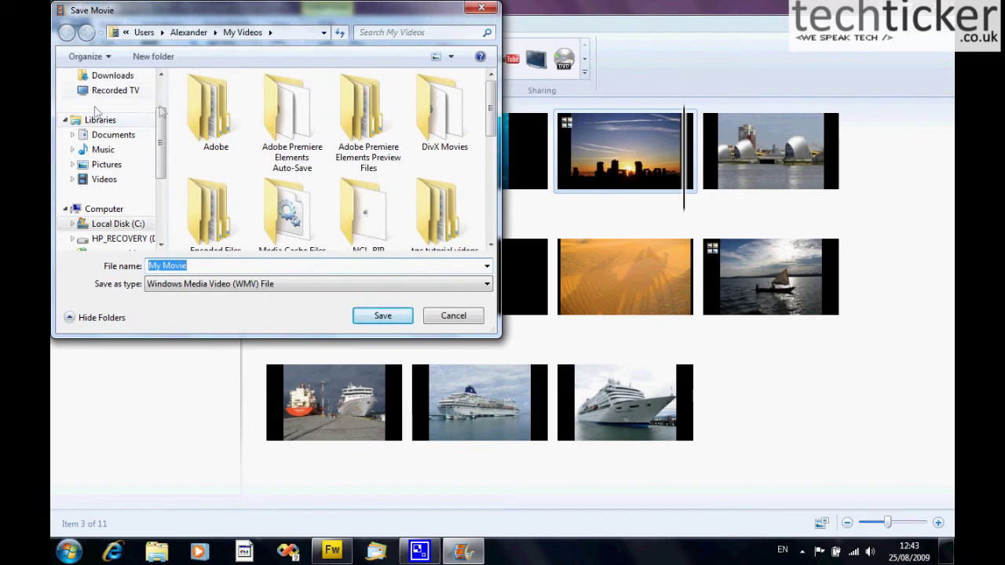
{"action": "scroll", "coordinate": [152, 89], "scroll_direction": "up", "scroll_amount": 2}
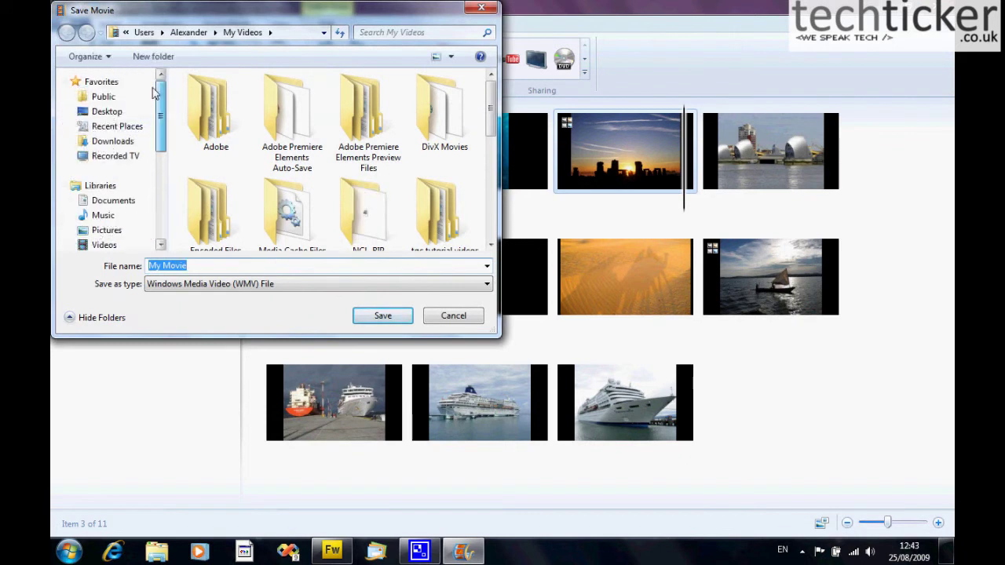
{"action": "left_click", "coordinate": [110, 111]}
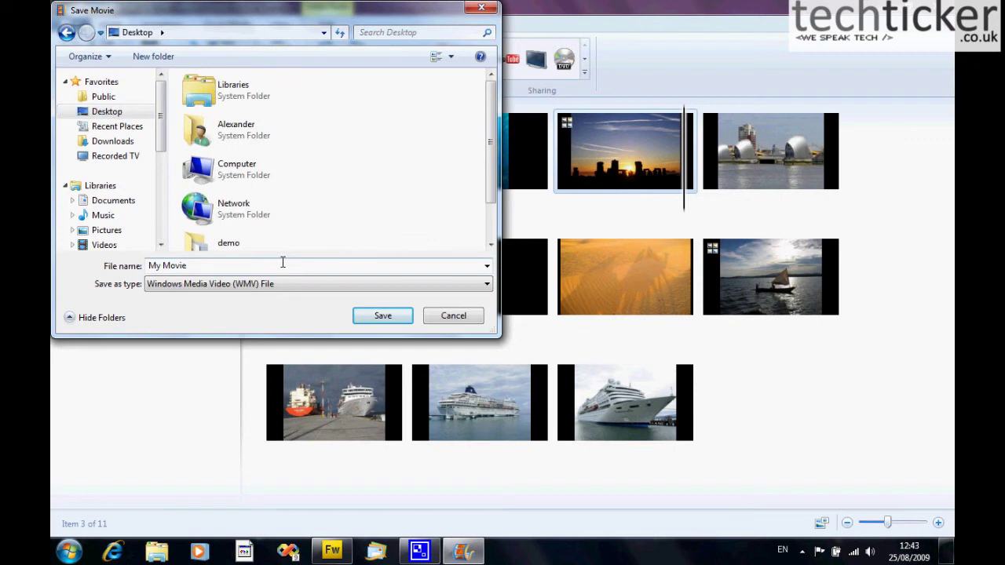
{"action": "left_click", "coordinate": [384, 316]}
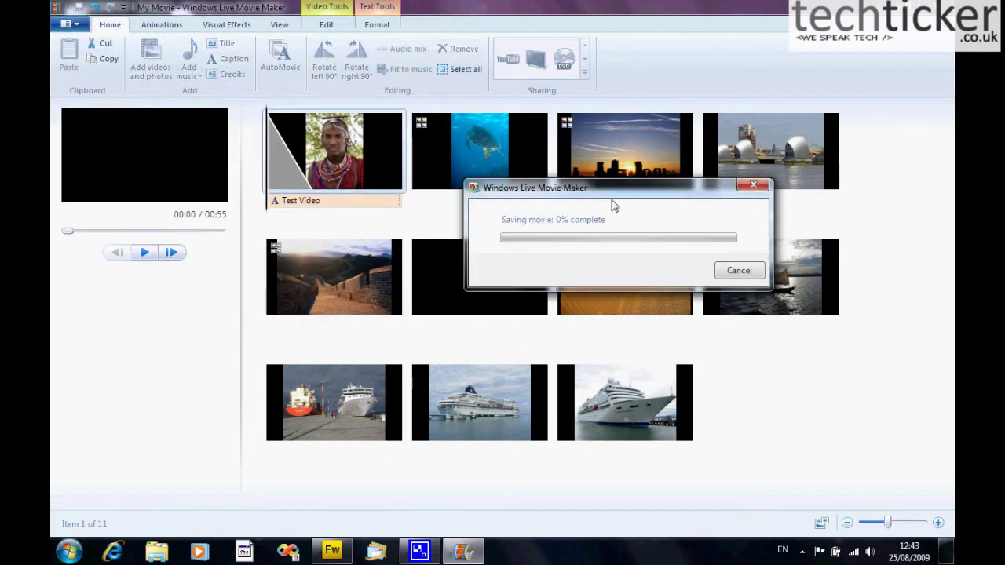
{"action": "left_click_drag", "start_coordinate": [612, 204], "coordinate": [554, 225]}
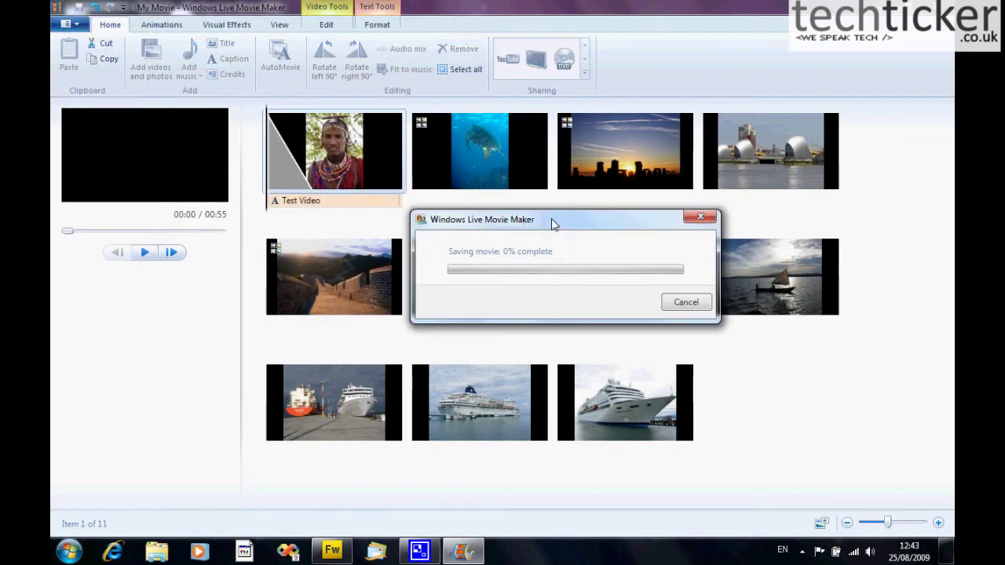